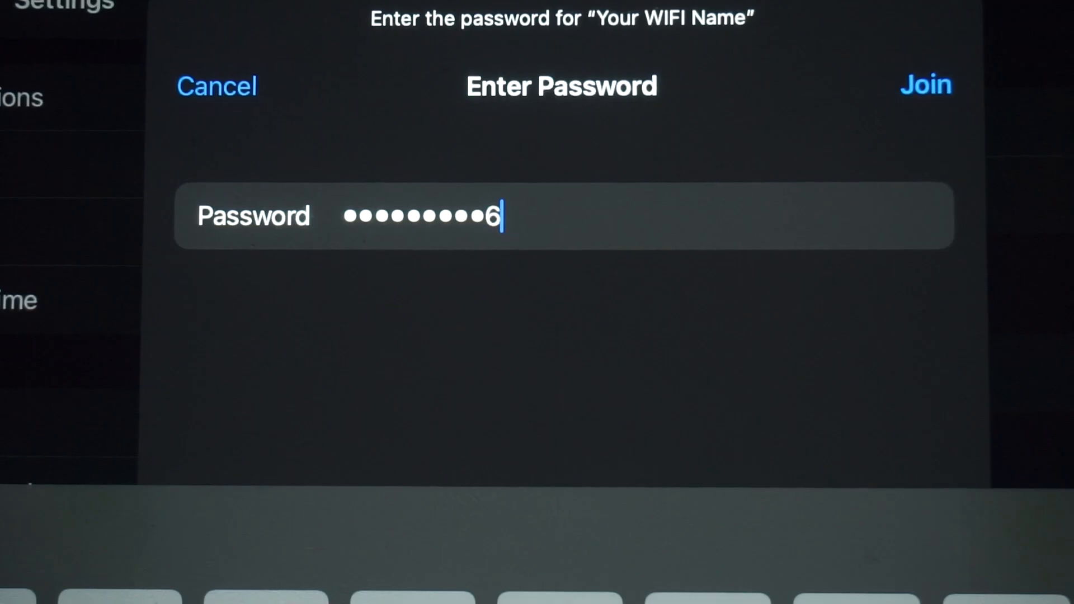
# Join the router's Wi-Fi network and open the router page at 192.168.1.1 in Edge.
pyautogui.click(926, 85)
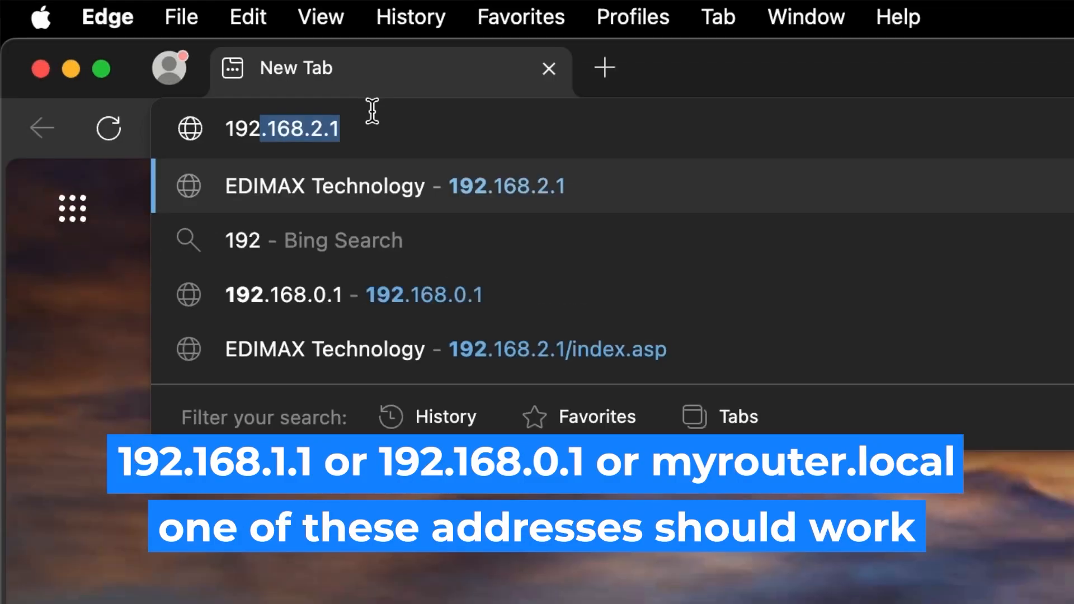
pyautogui.write('.168.2.1')
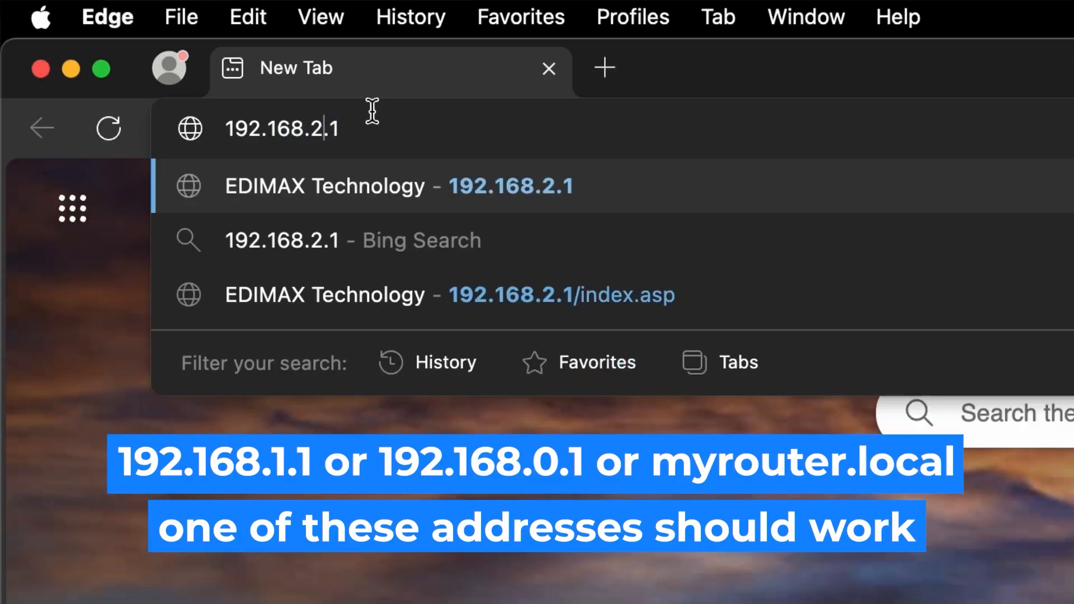
pyautogui.press('BackSpace')
pyautogui.write('1')
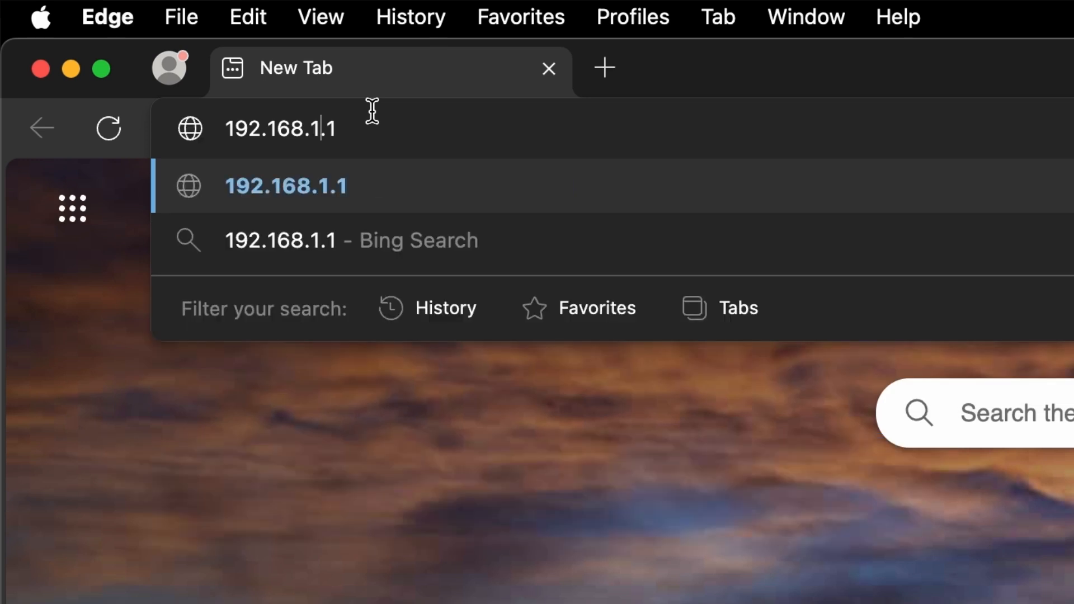
pyautogui.press('Return')
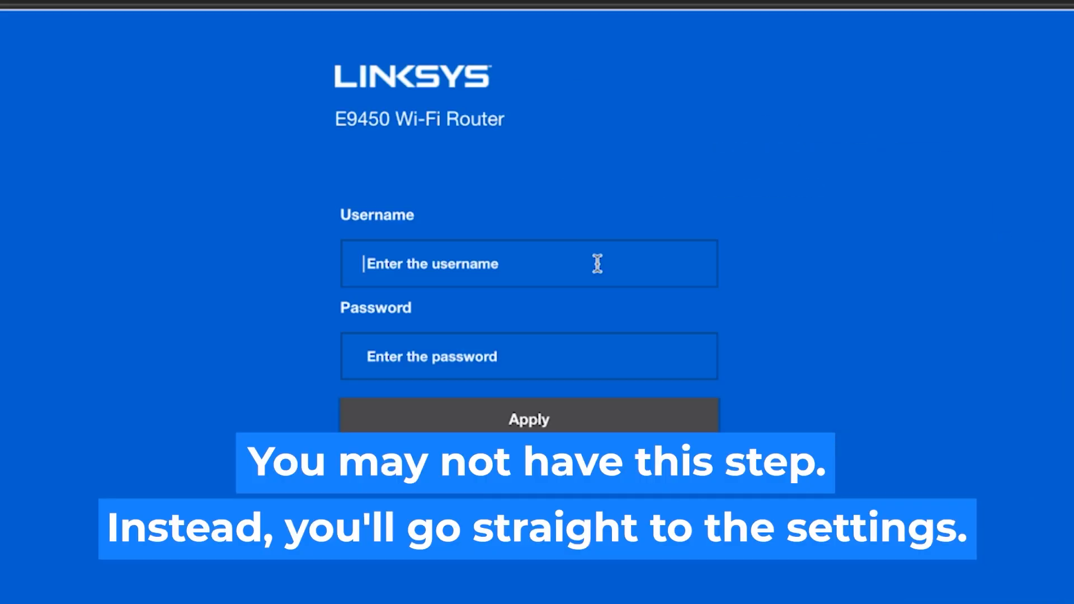
# Sign in to the router with the username admin and the router password.
pyautogui.click(597, 264)
pyautogui.write('admin')
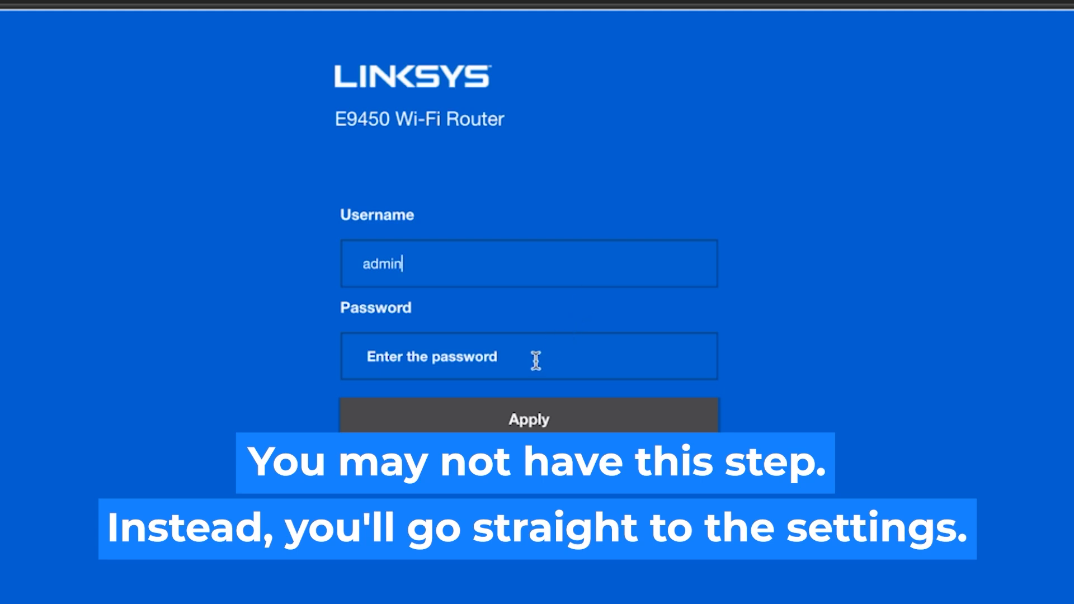
pyautogui.write('a')
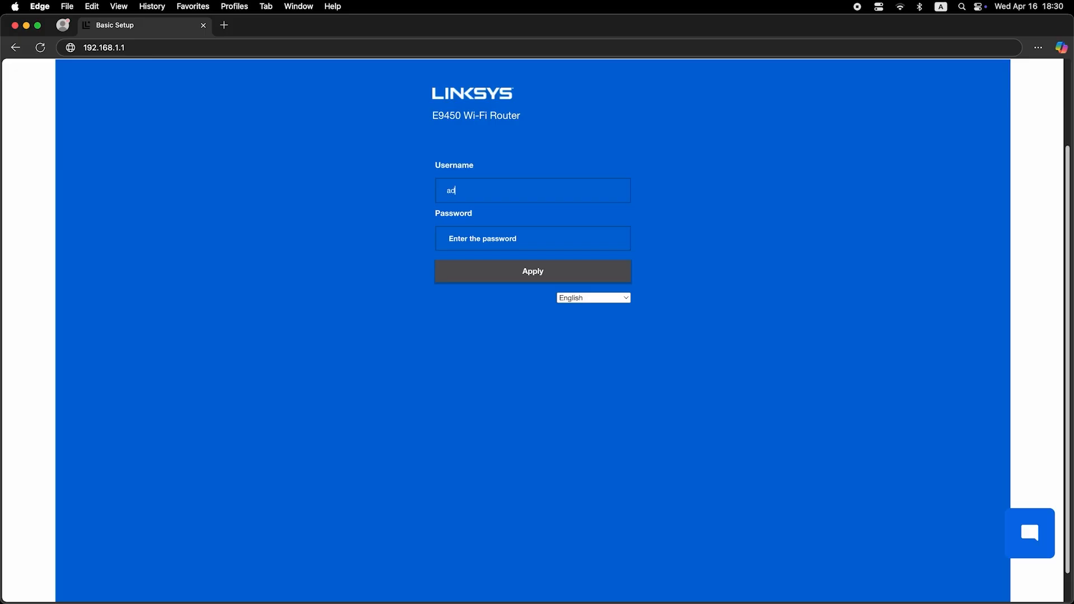
pyautogui.write('min')
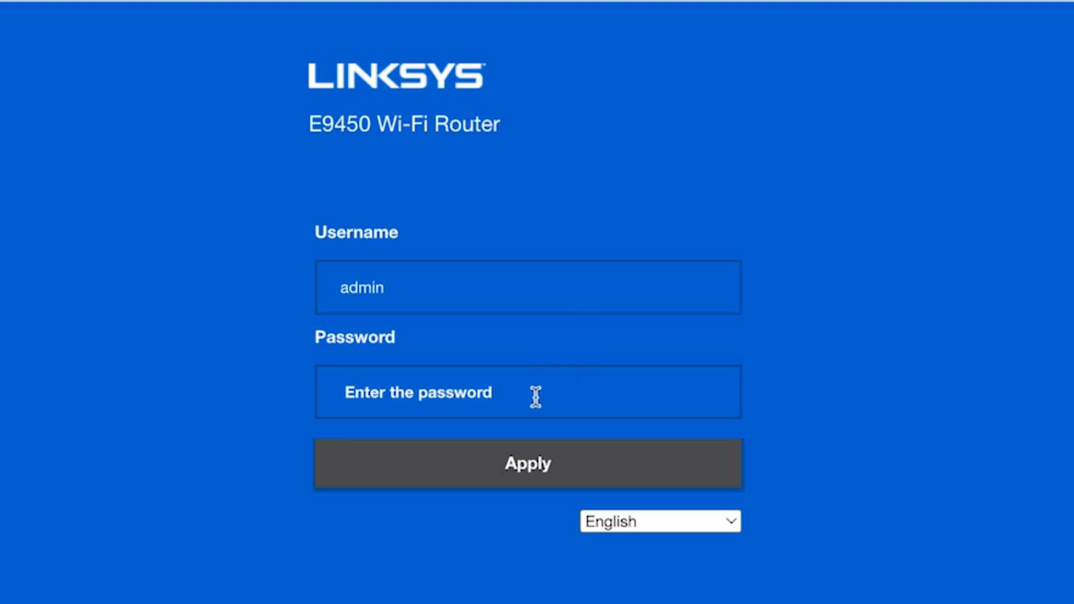
pyautogui.click(535, 398)
pyautogui.write('admin')
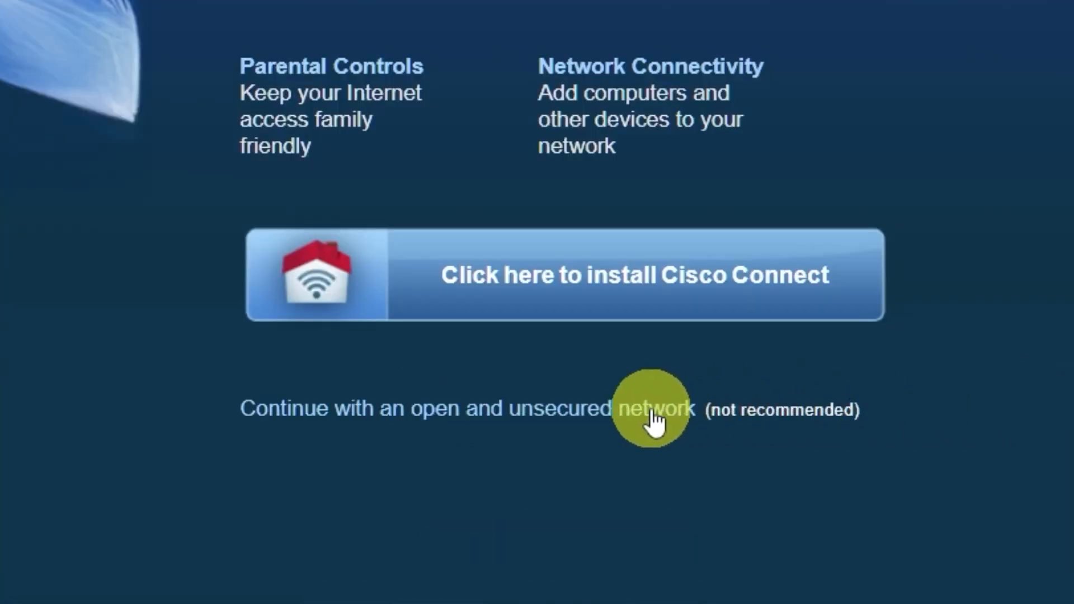
# Continue with the open and unsecured network, acknowledging the manual security configuration and the notice about Cisco Connect.
pyautogui.click(653, 414)
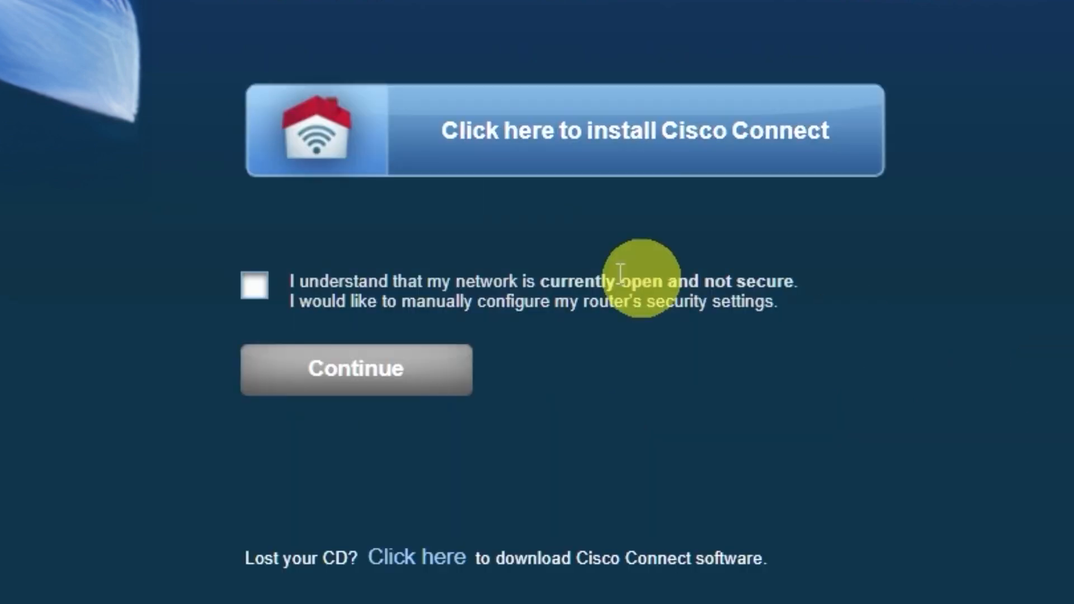
pyautogui.click(255, 286)
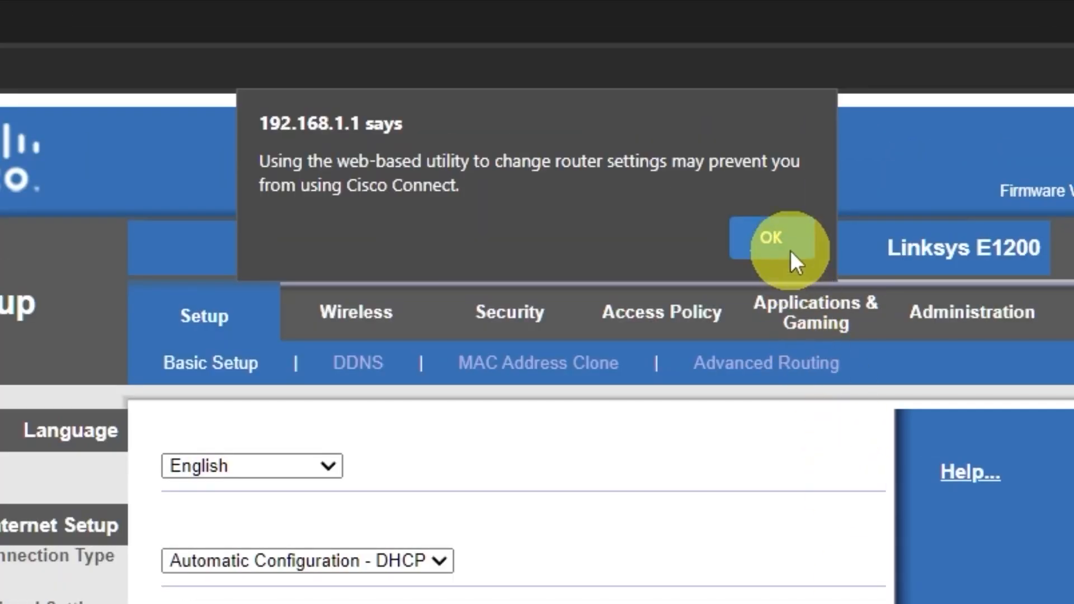
pyautogui.click(636, 101)
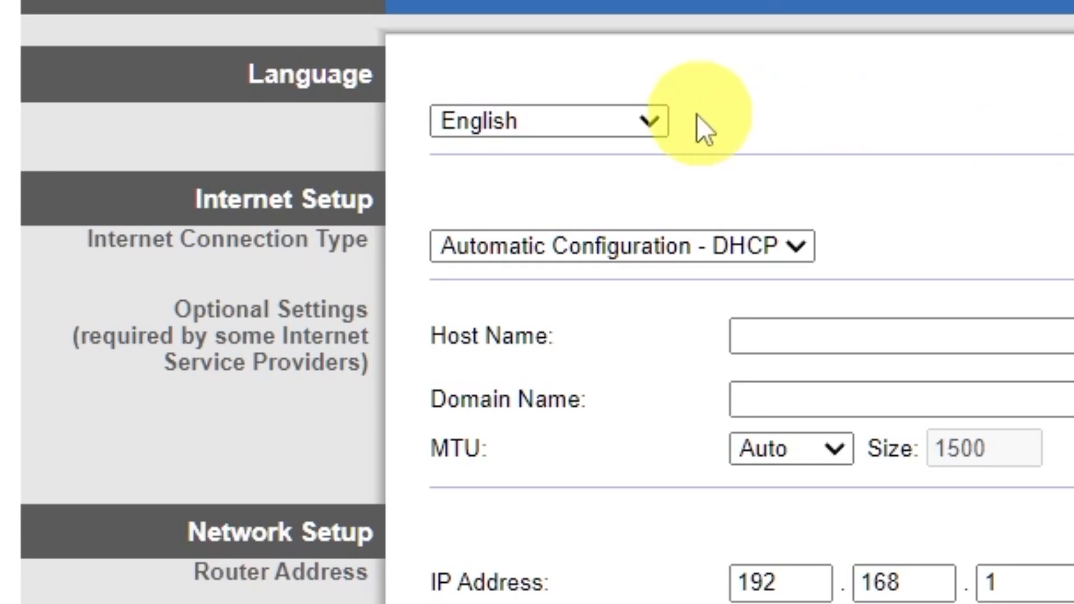
# Browse the language choices, try the Static IP and PPPoE connection types, and return to Automatic Configuration - DHCP.
pyautogui.click(655, 121)
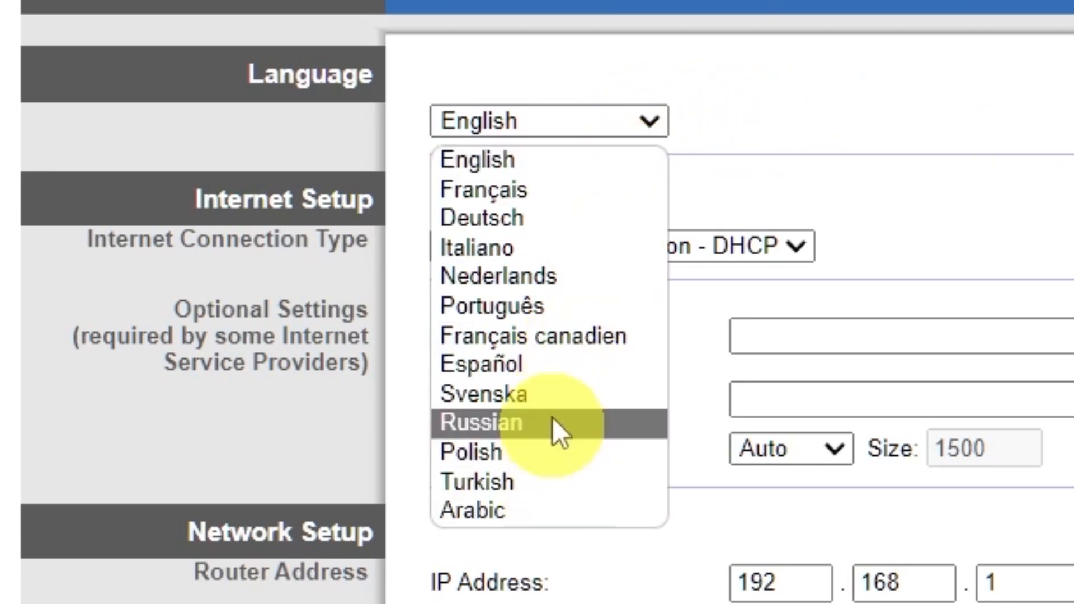
pyautogui.click(664, 115)
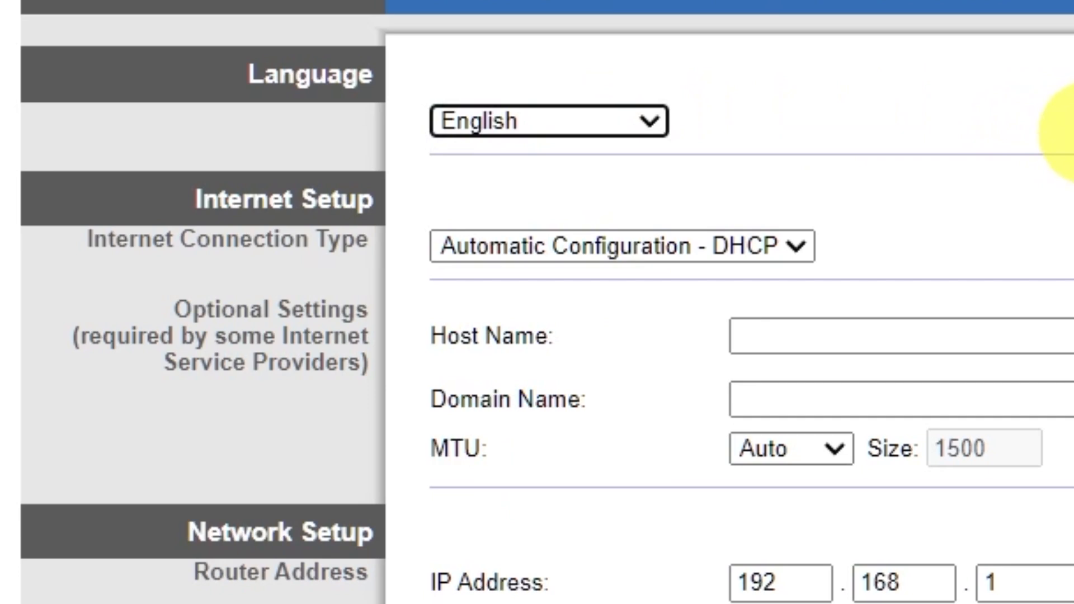
pyautogui.click(797, 246)
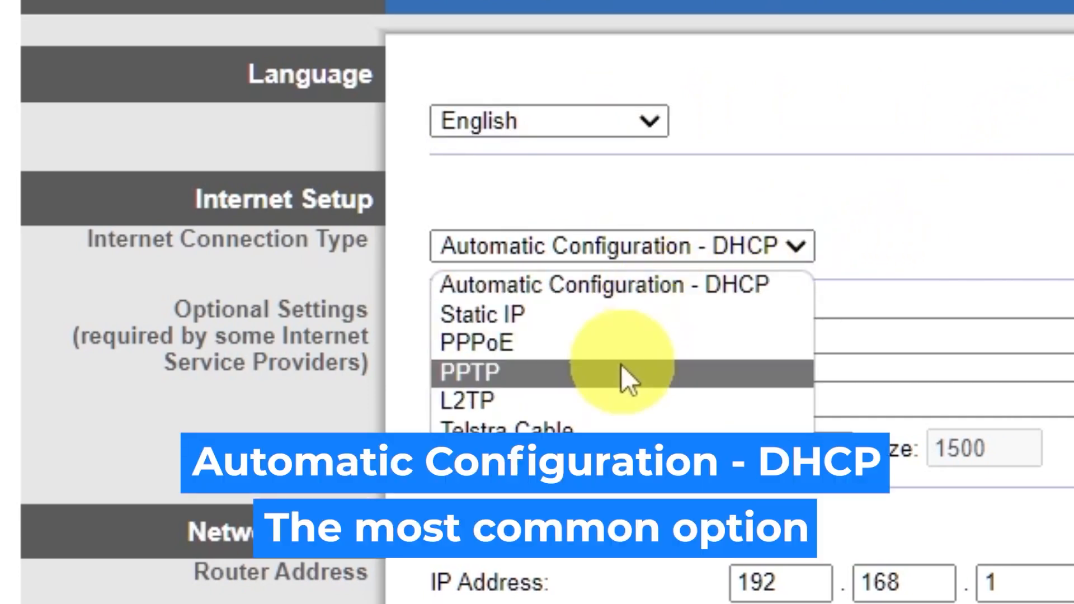
pyautogui.click(570, 315)
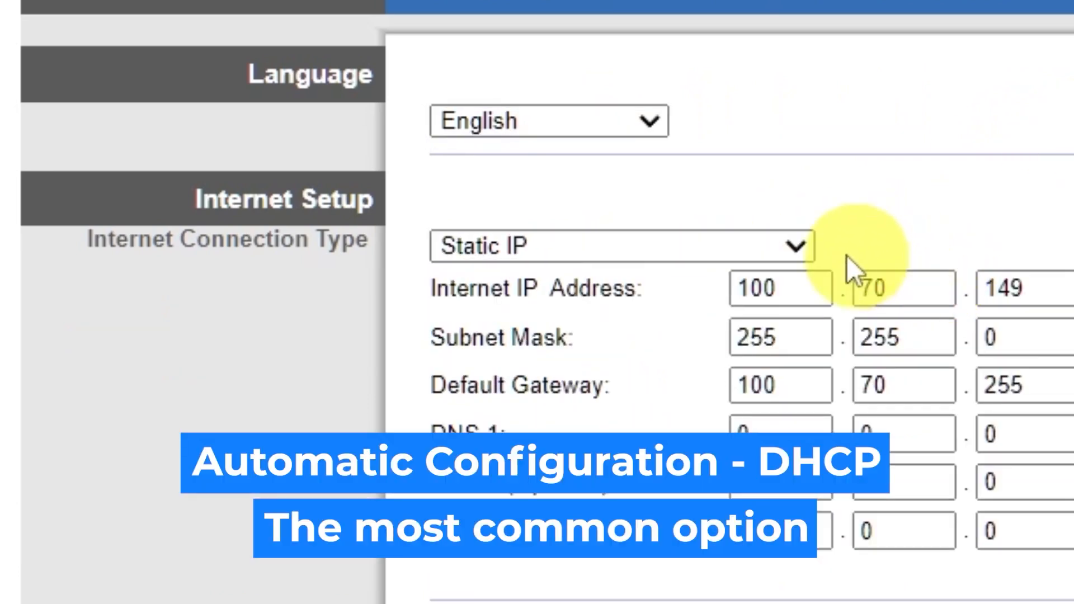
pyautogui.click(776, 229)
pyautogui.click(633, 339)
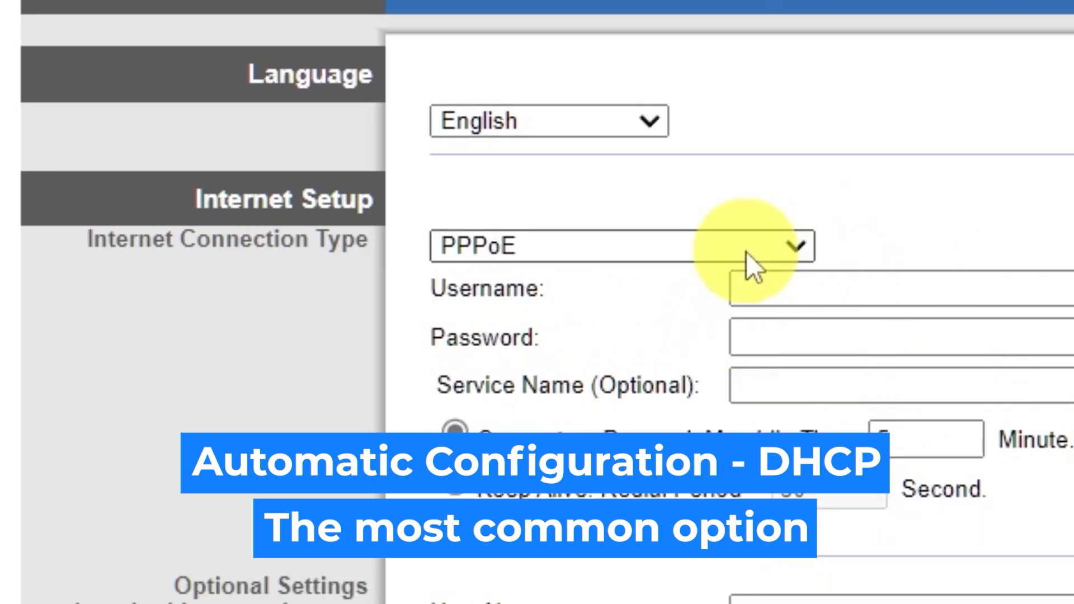
pyautogui.click(791, 247)
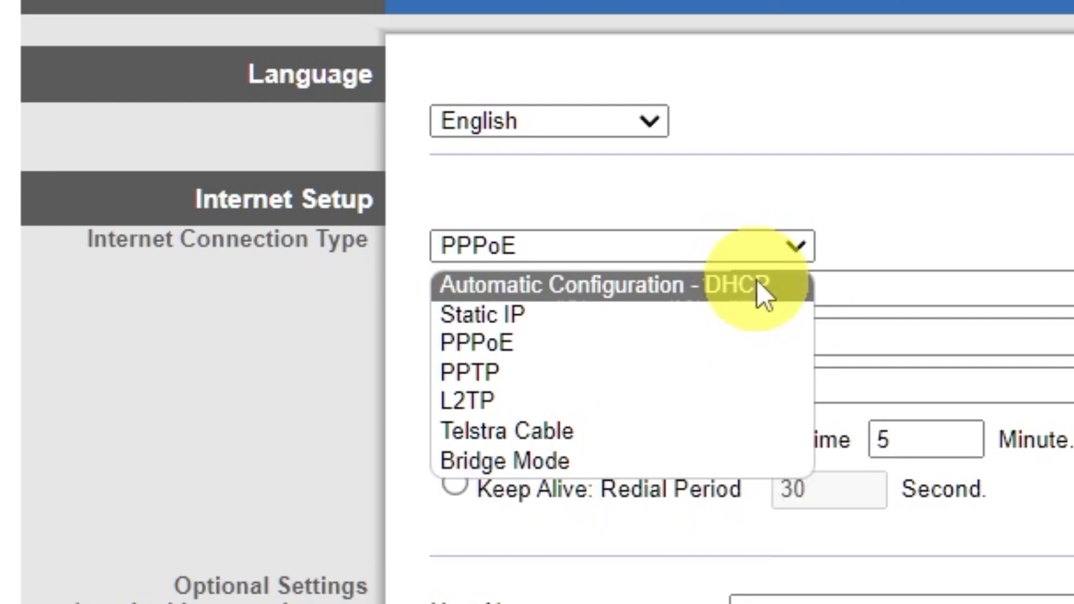
pyautogui.click(758, 284)
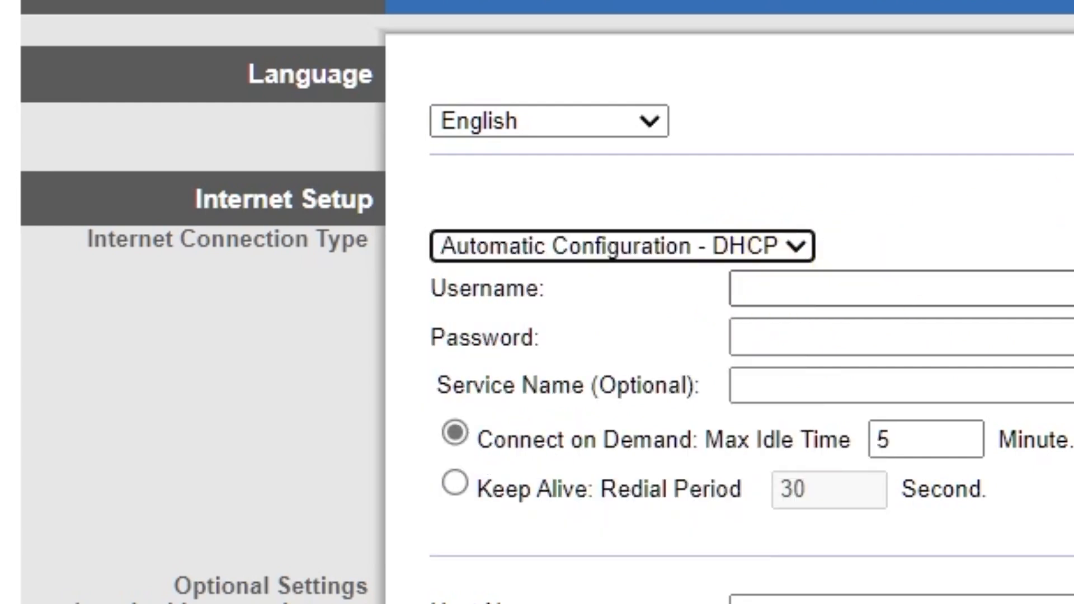
# Set the router's time zone to (GMT-09:00) Alaska and save the basic setup settings.
pyautogui.scroll(-5, 1062, 166)
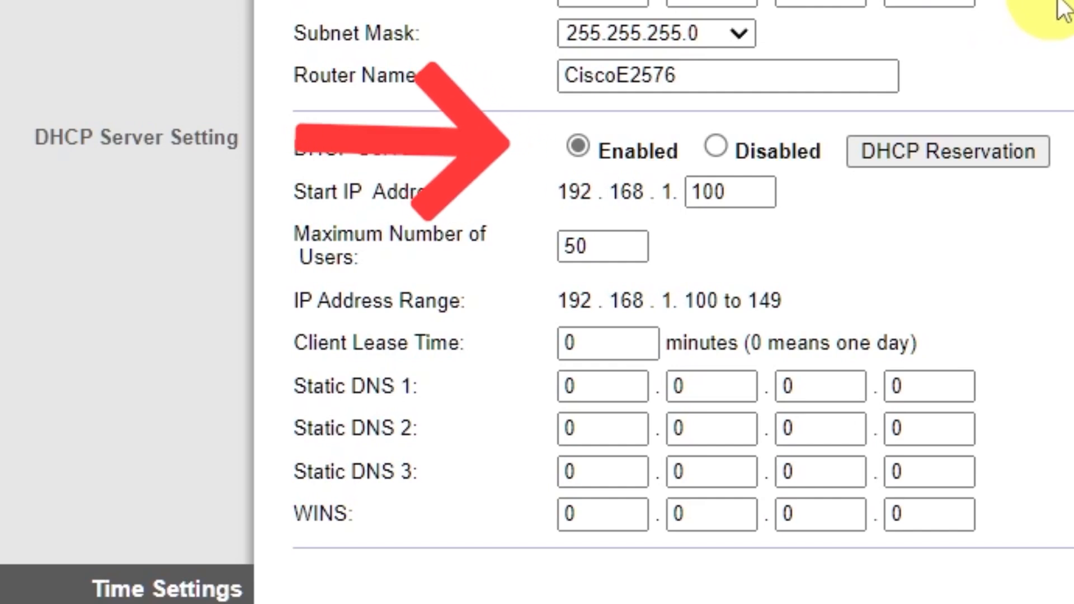
pyautogui.scroll(-5, 1064, 8)
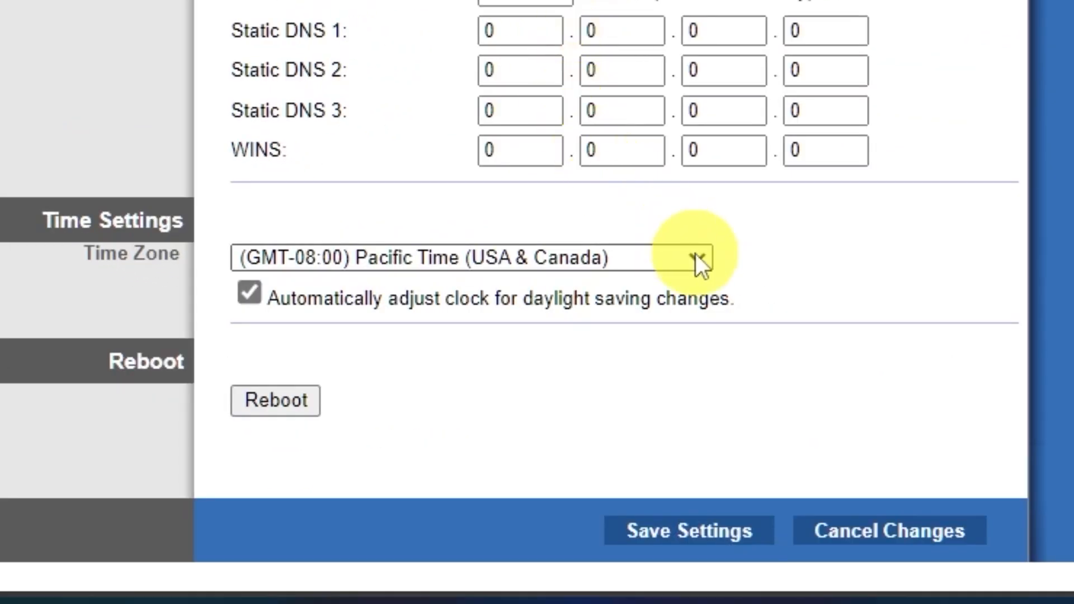
pyautogui.click(696, 257)
pyautogui.scroll(-7, 586, 34)
pyautogui.scroll(7, 582, 33)
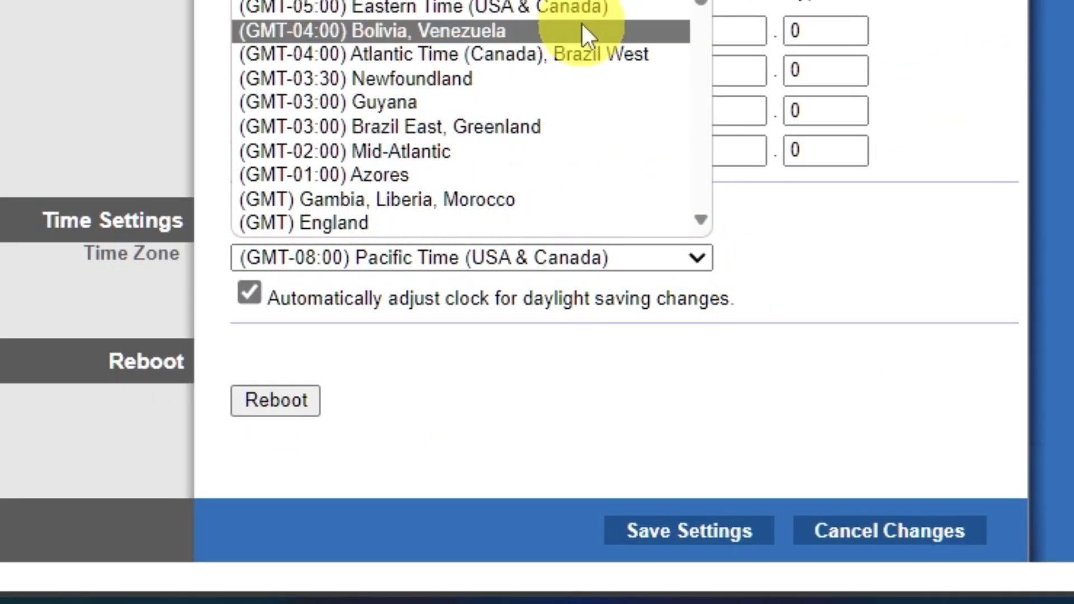
pyautogui.click(582, 0)
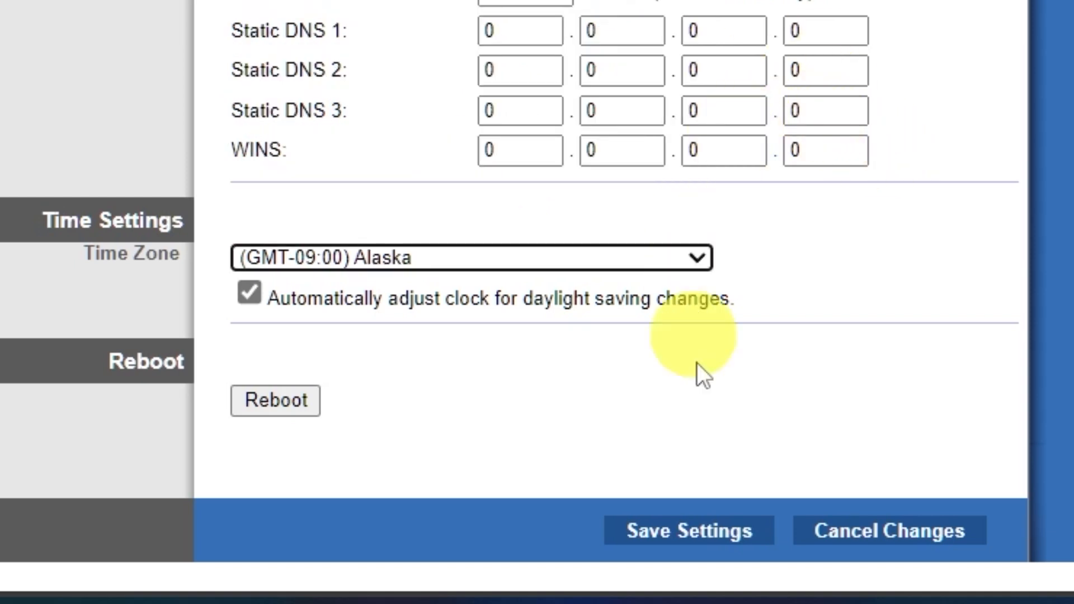
pyautogui.click(711, 535)
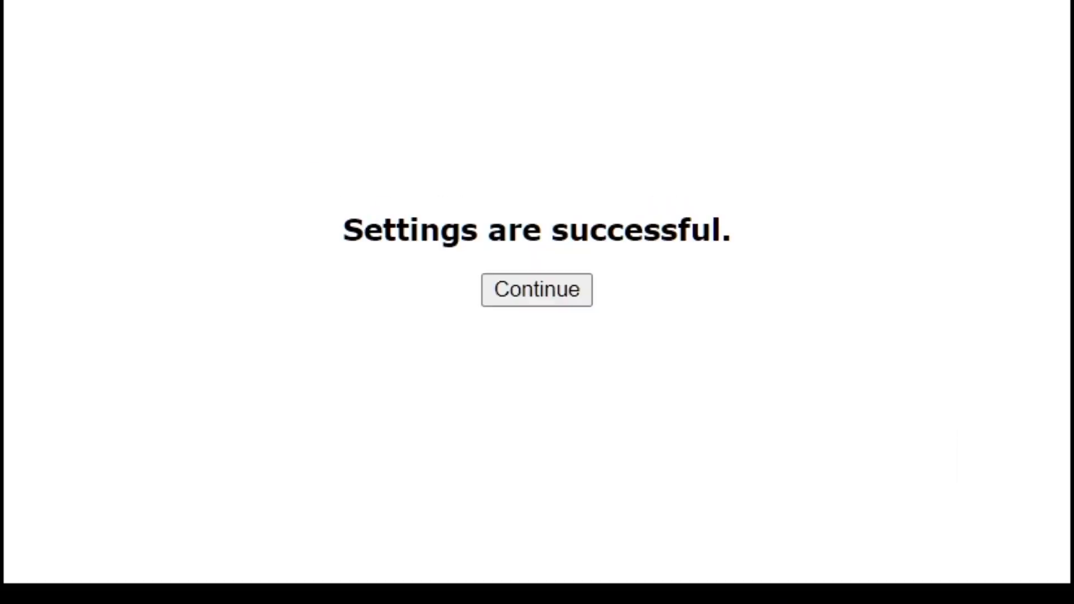
pyautogui.click(545, 289)
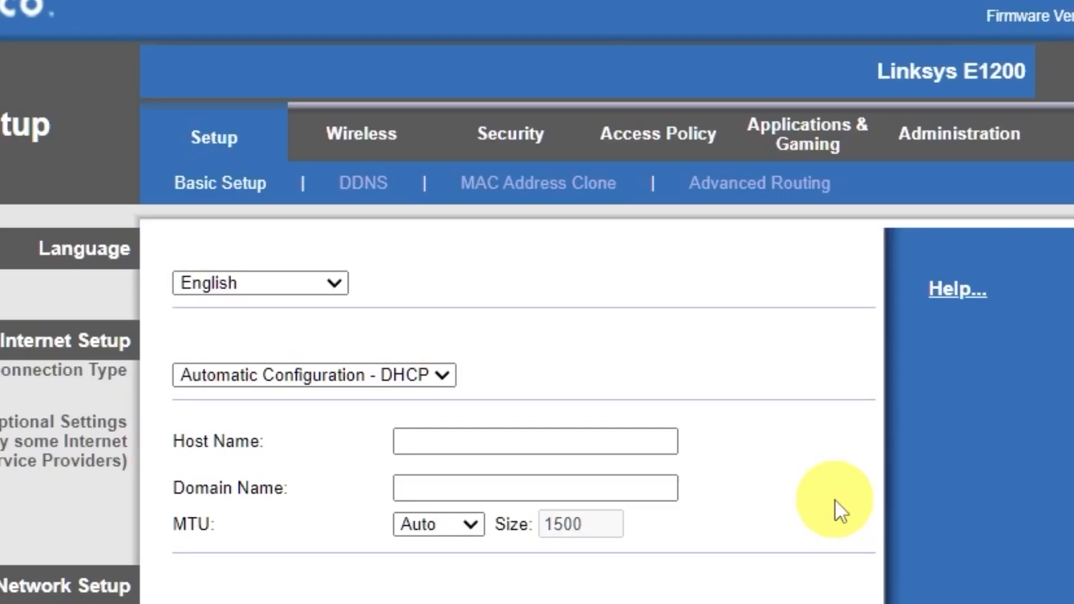
# Switch the basic wireless settings to Manual, set the network name (SSID) to Cisco and save the settings.
pyautogui.click(364, 149)
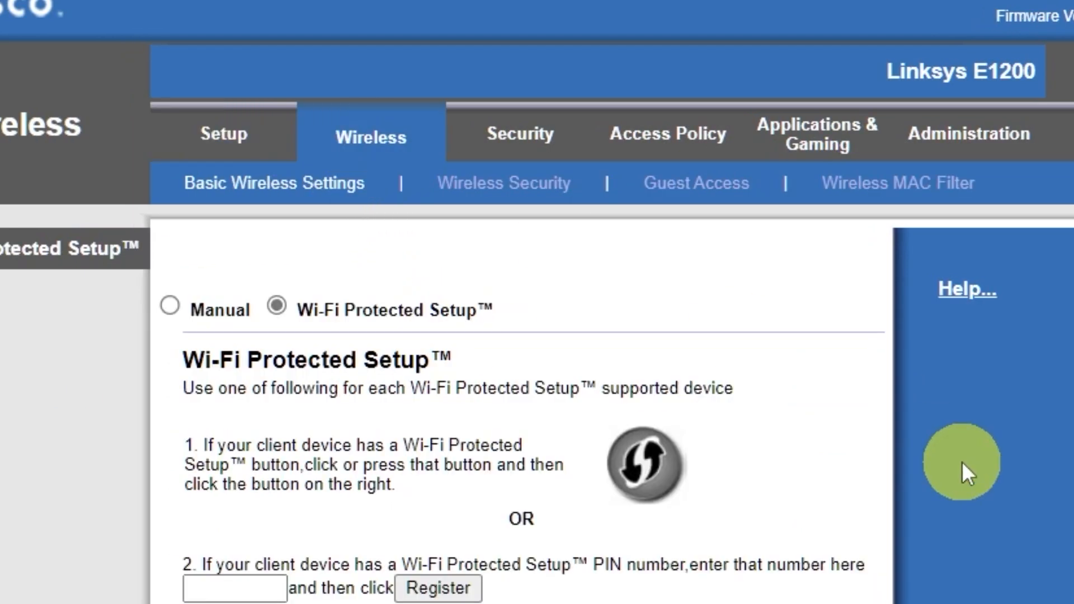
pyautogui.click(170, 306)
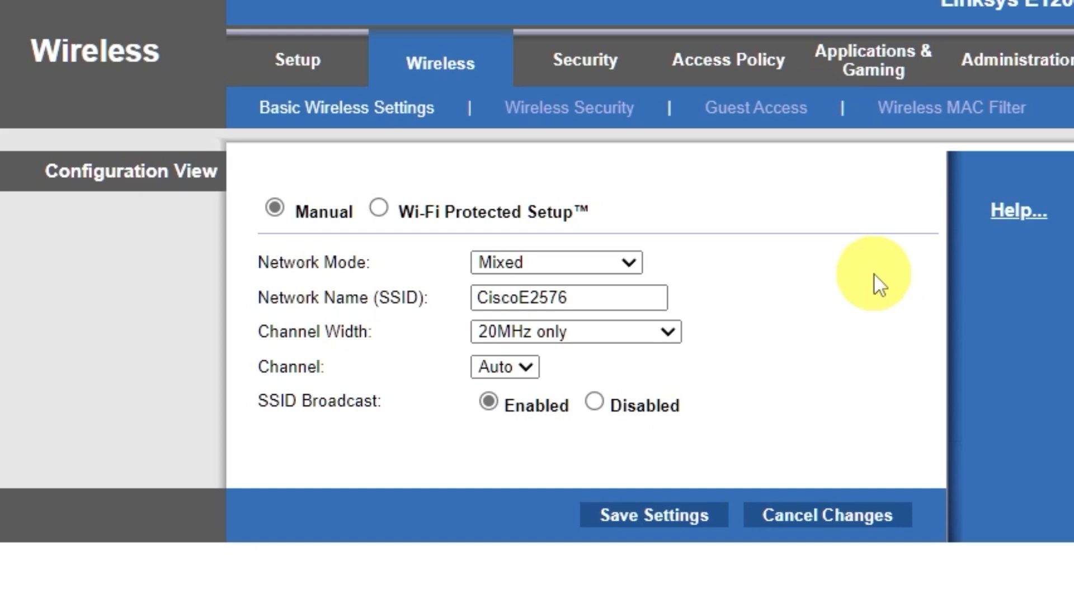
pyautogui.moveTo(520, 297); pyautogui.dragTo(756, 305)
pyautogui.press('BackSpace')
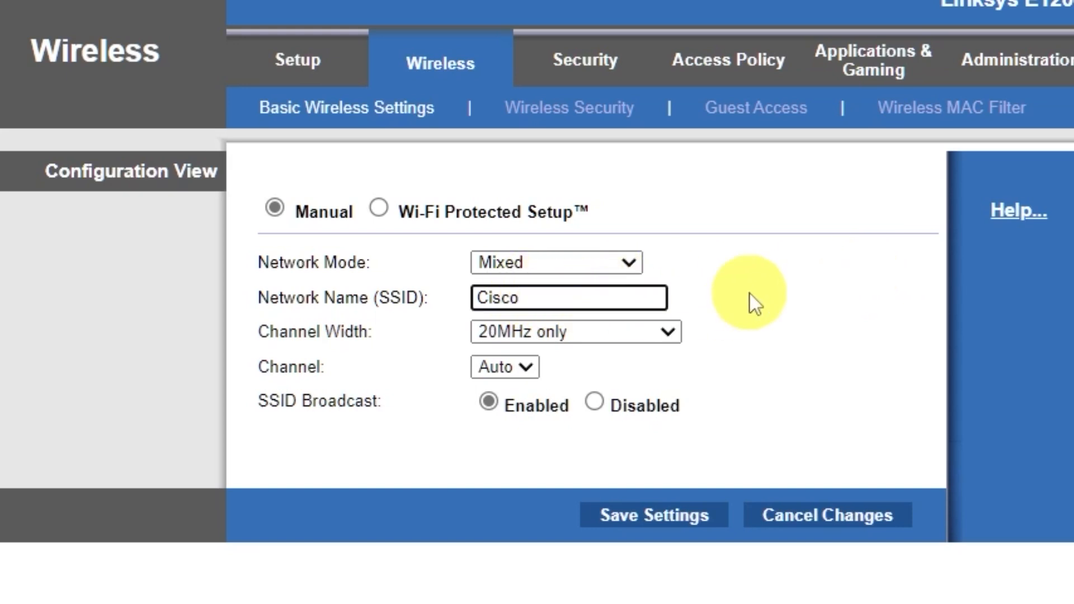
pyautogui.click(663, 520)
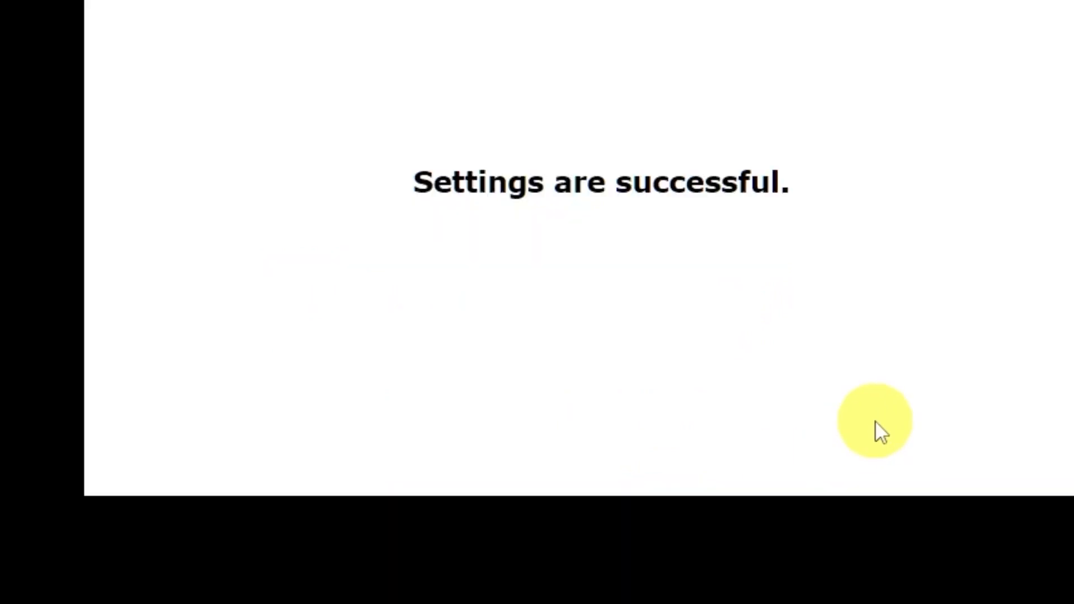
pyautogui.click(627, 214)
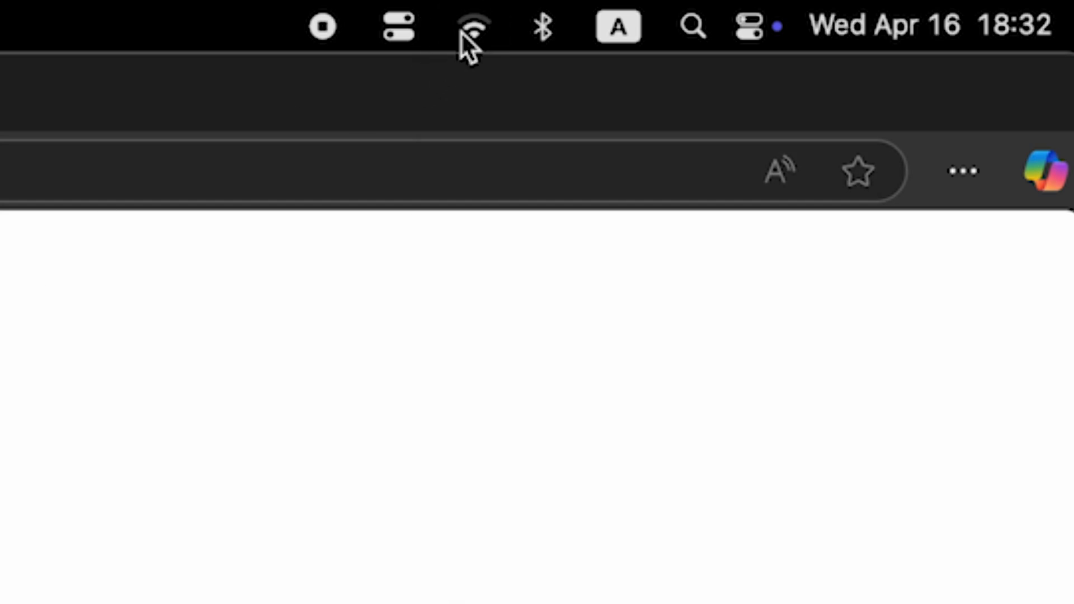
pyautogui.click(465, 33)
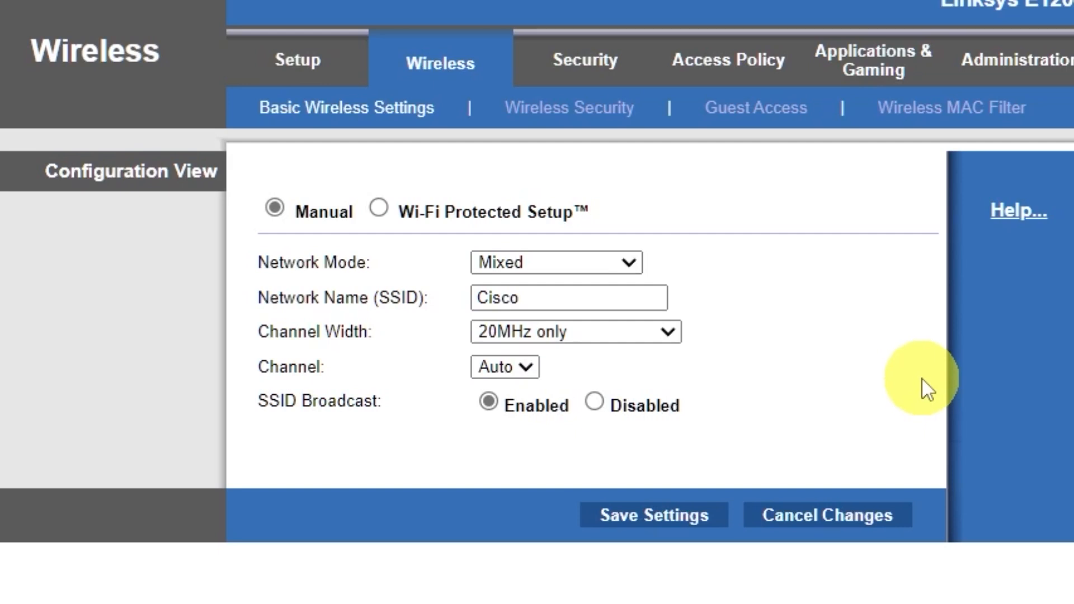
# Set the wireless security mode to WPA2/WPA Mixed Mode, enter the Wi-Fi passphrase and save the settings.
pyautogui.click(618, 119)
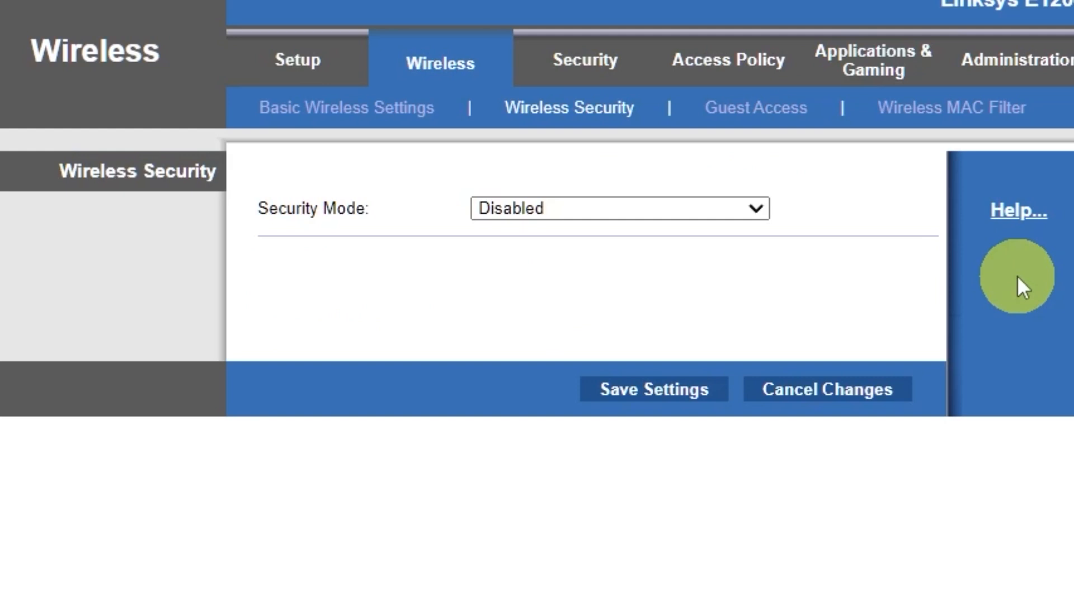
pyautogui.click(750, 208)
pyautogui.click(655, 235)
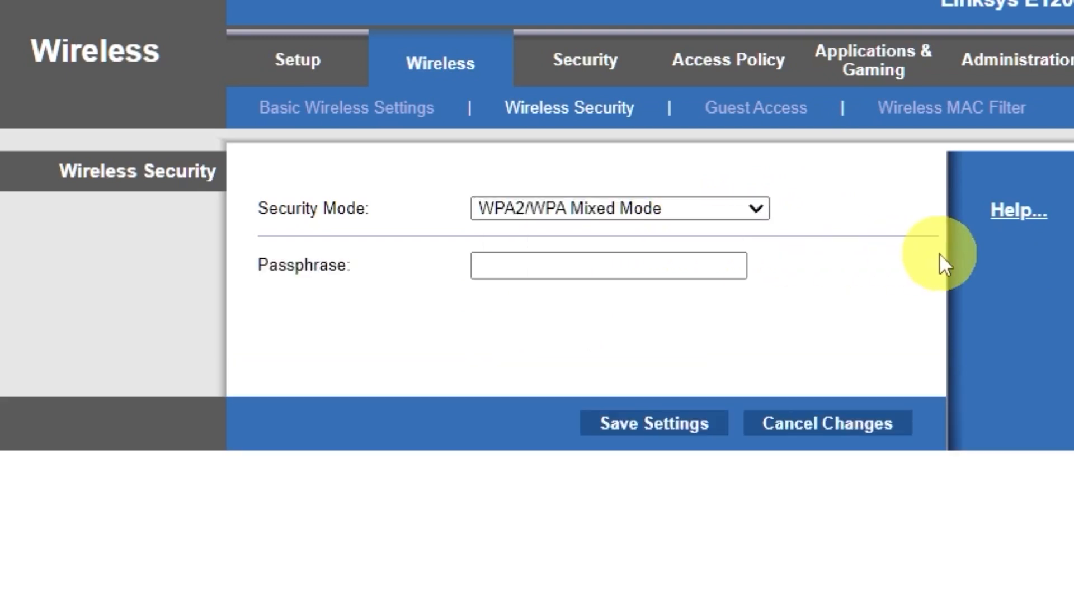
pyautogui.click(686, 264)
pyautogui.write('123456789')
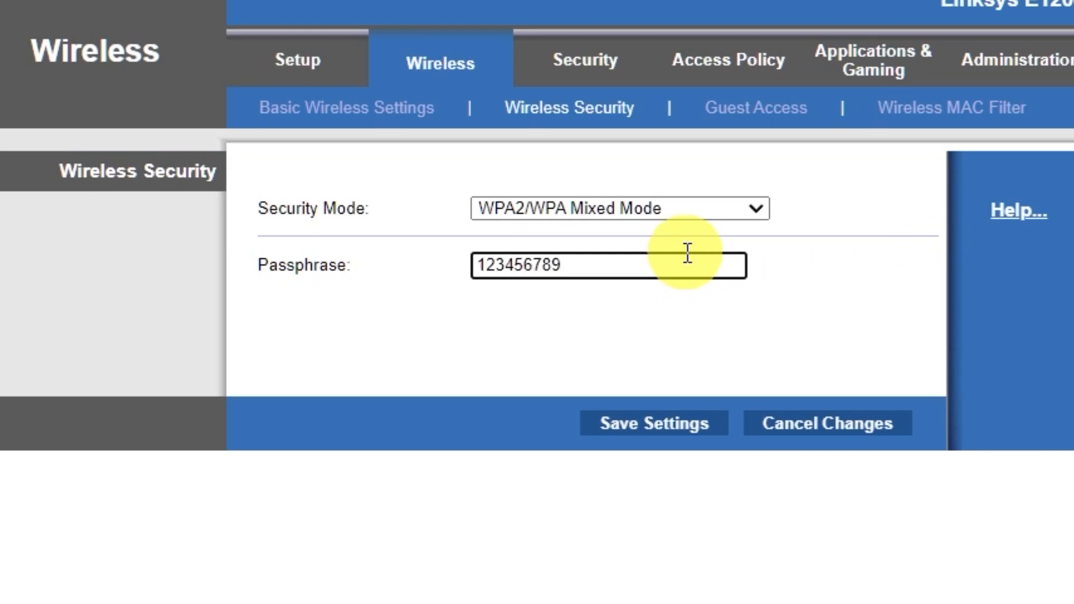
pyautogui.click(656, 429)
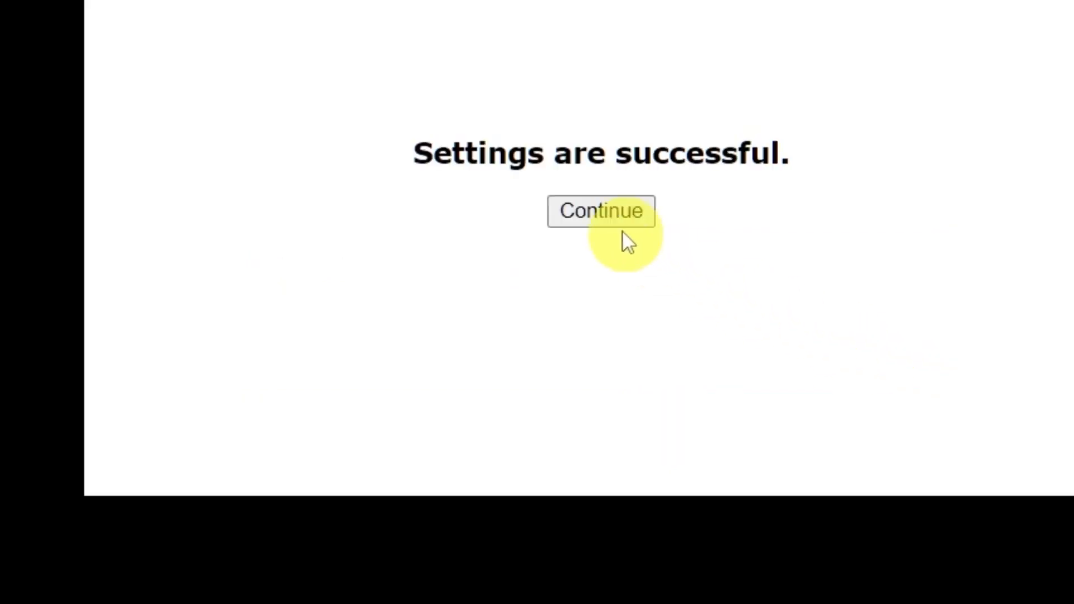
pyautogui.click(613, 215)
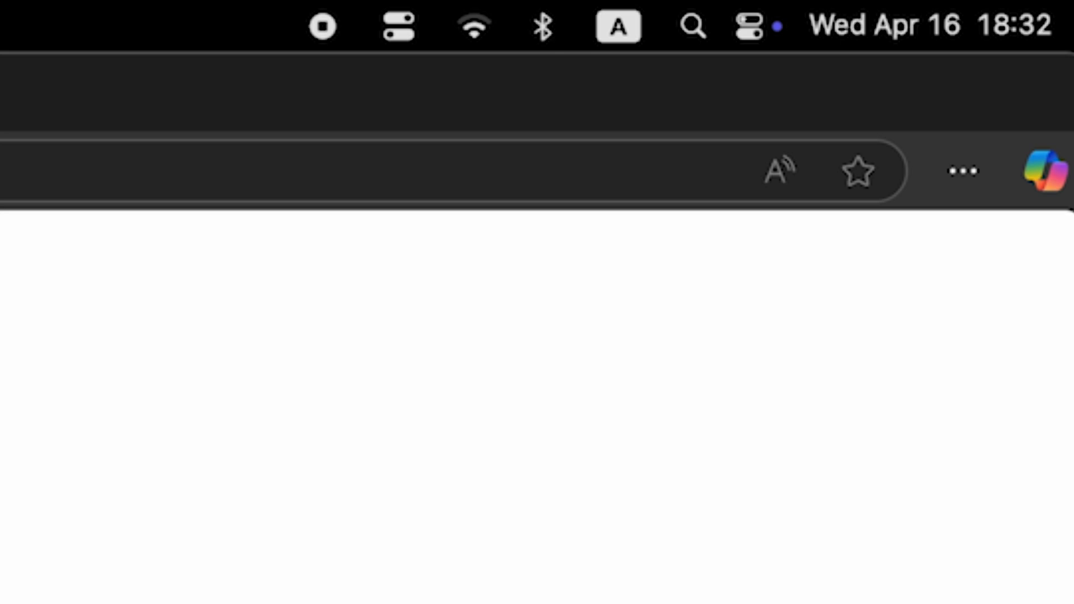
# Open the computer's list of Wi-Fi networks, and reboot the router from its basic setup page, confirming the restart.
pyautogui.click(461, 33)
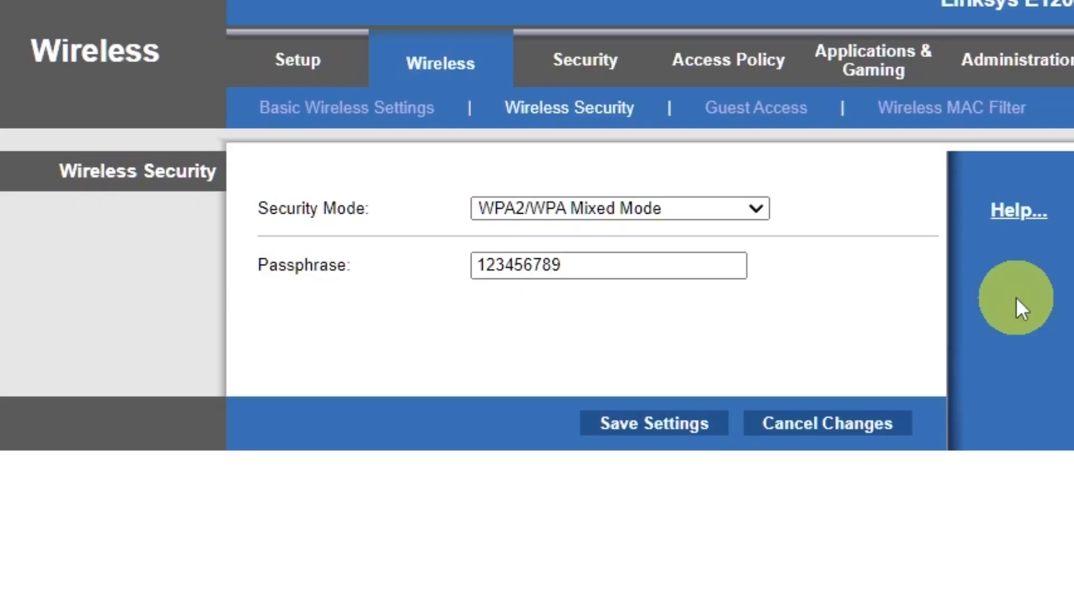
pyautogui.click(308, 69)
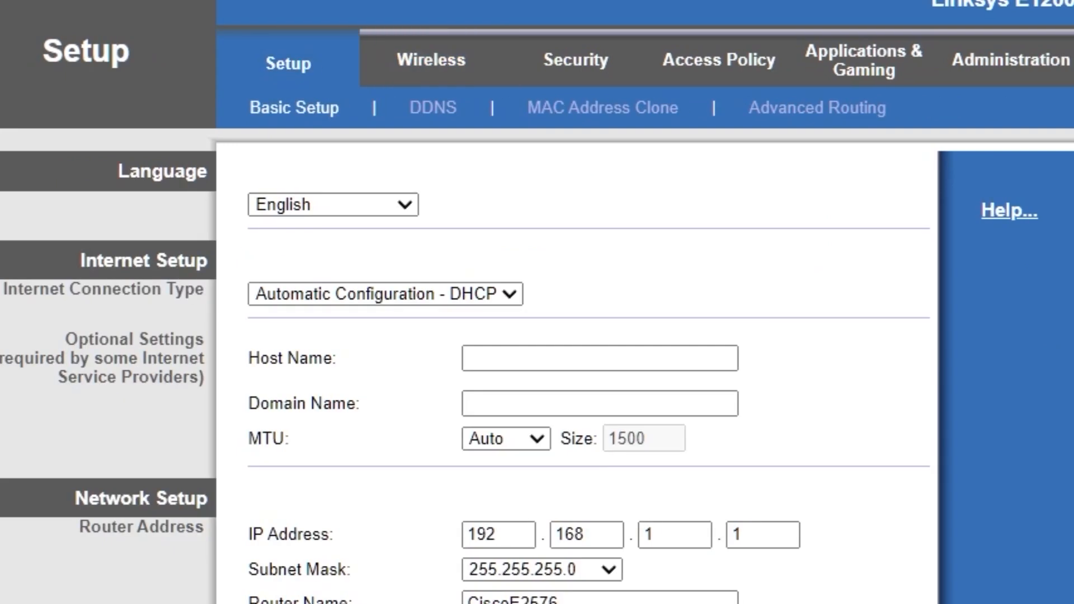
pyautogui.scroll(-10, 892, 422)
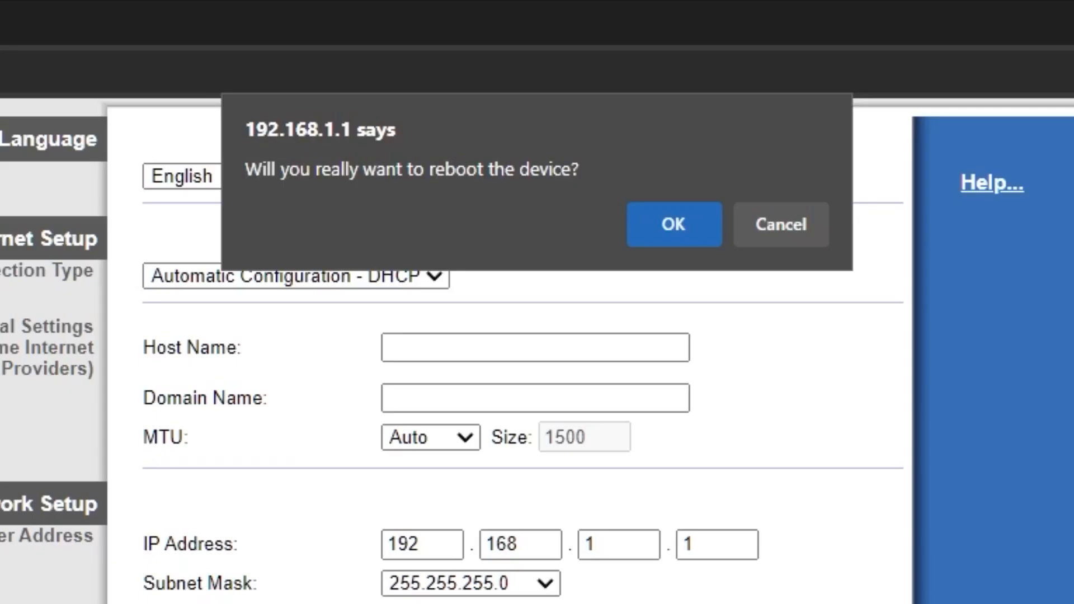
pyautogui.click(673, 227)
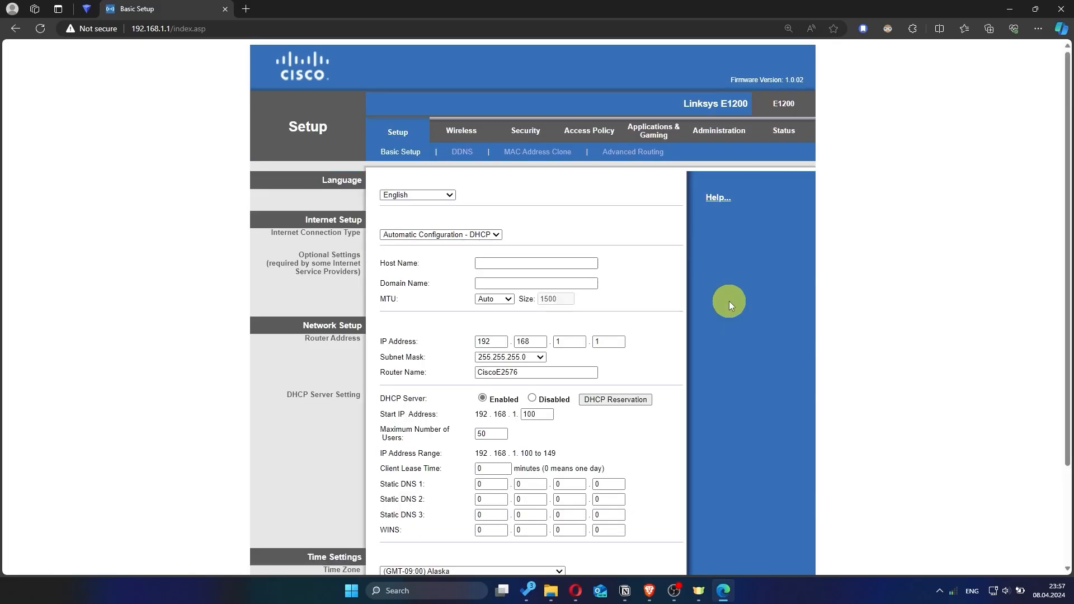
# Test internet access by running a web search for "hhh" in a new browser tab, and close that tab.
pyautogui.click(249, 9)
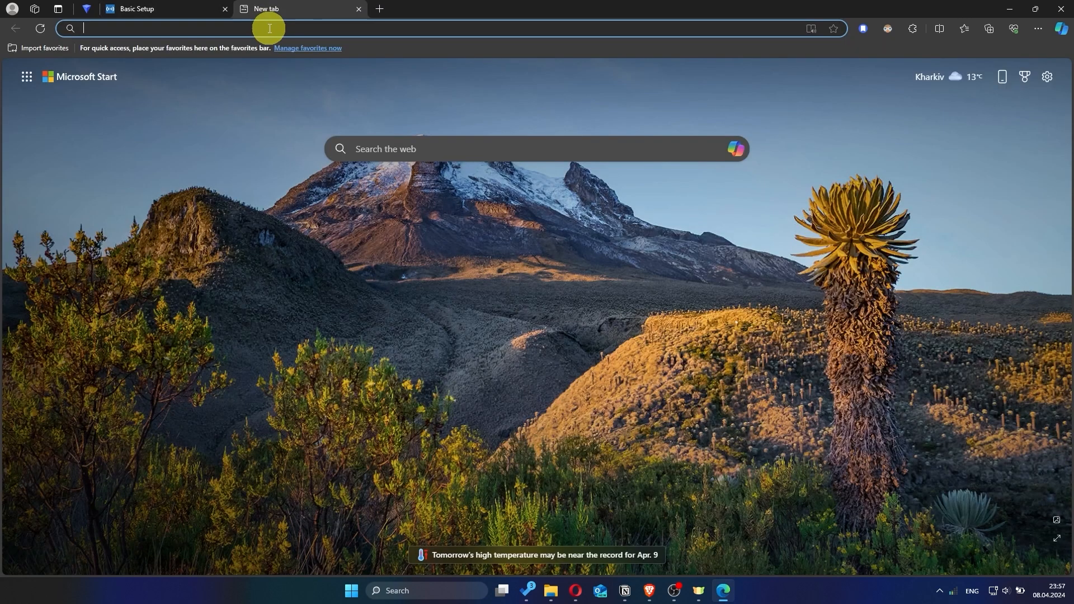
pyautogui.write('hhh')
pyautogui.press('Return')
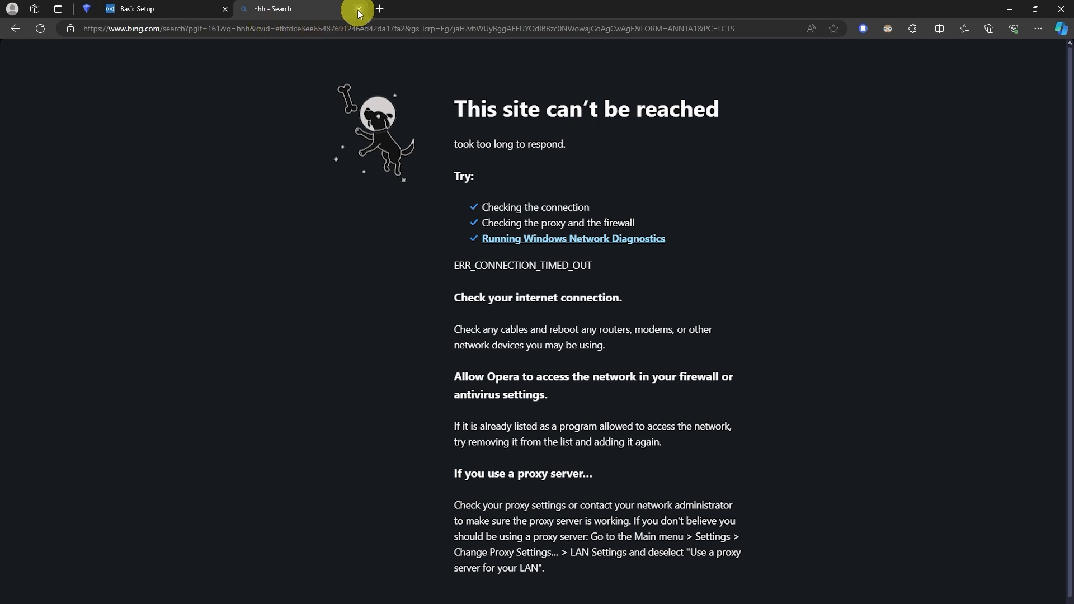
pyautogui.click(359, 10)
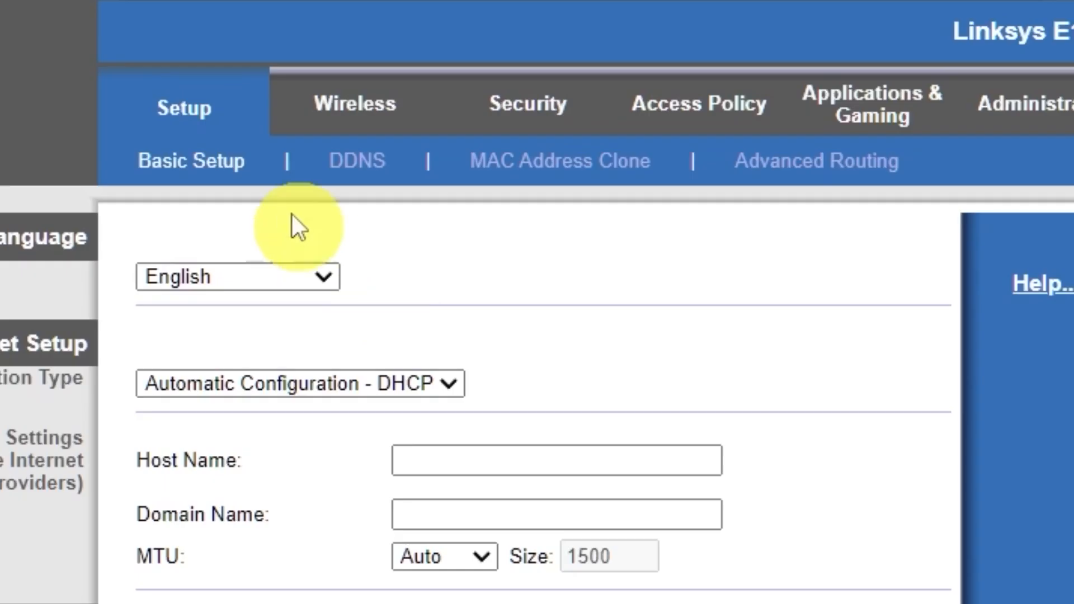
# Enable MAC address cloning in the router's setup section, clone the PC's MAC address and save the settings.
pyautogui.click(192, 115)
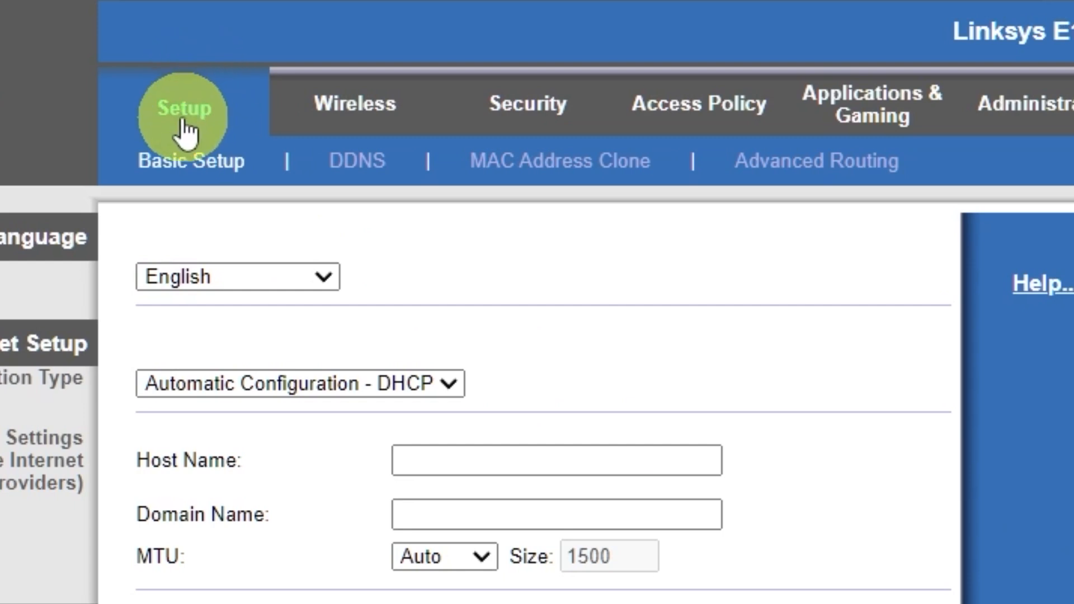
pyautogui.click(574, 168)
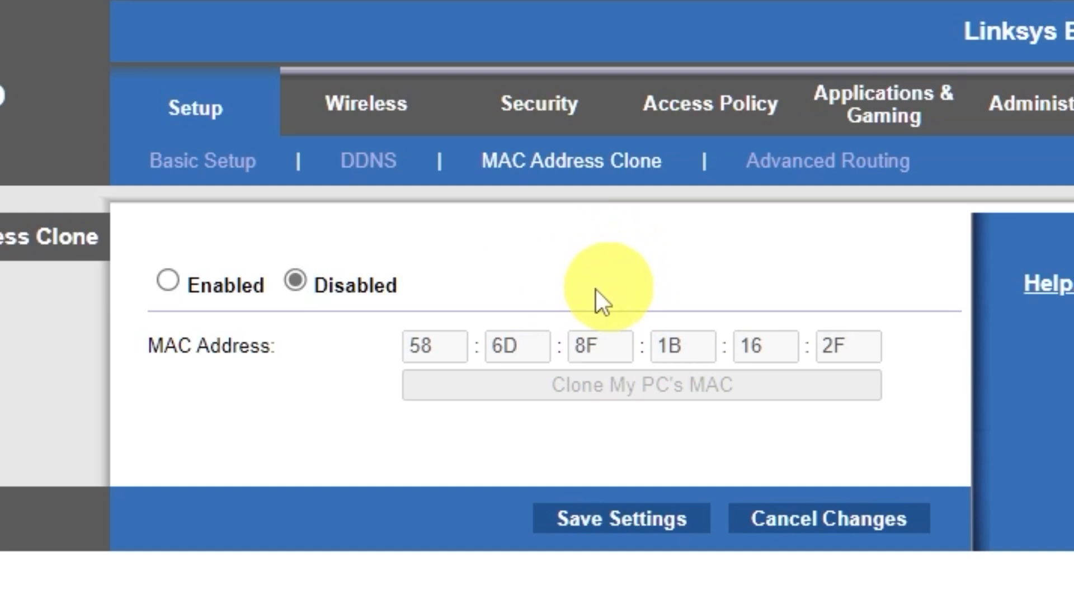
pyautogui.click(170, 280)
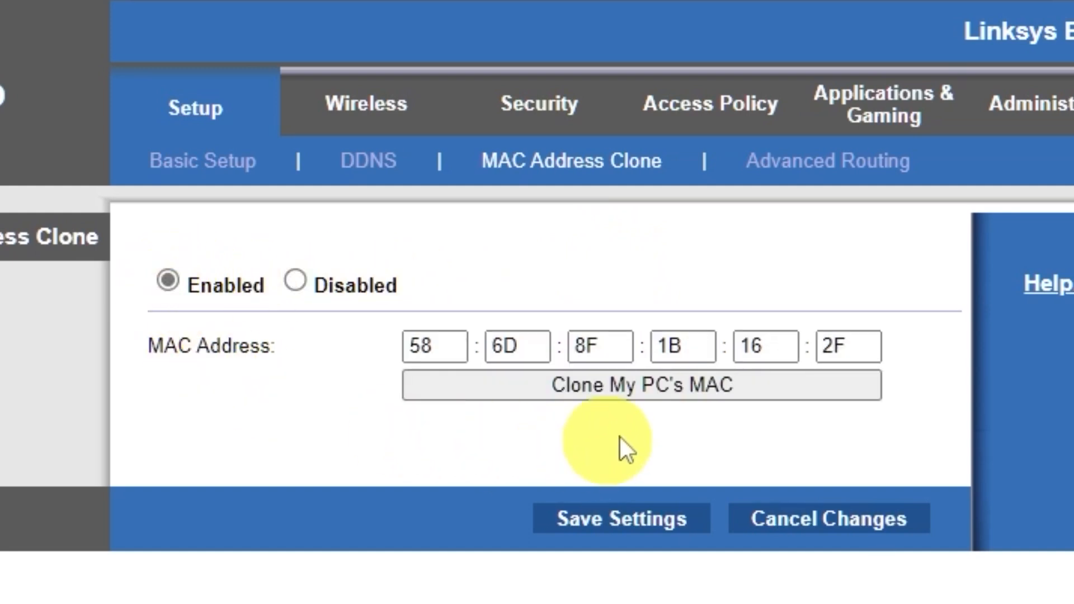
pyautogui.click(673, 395)
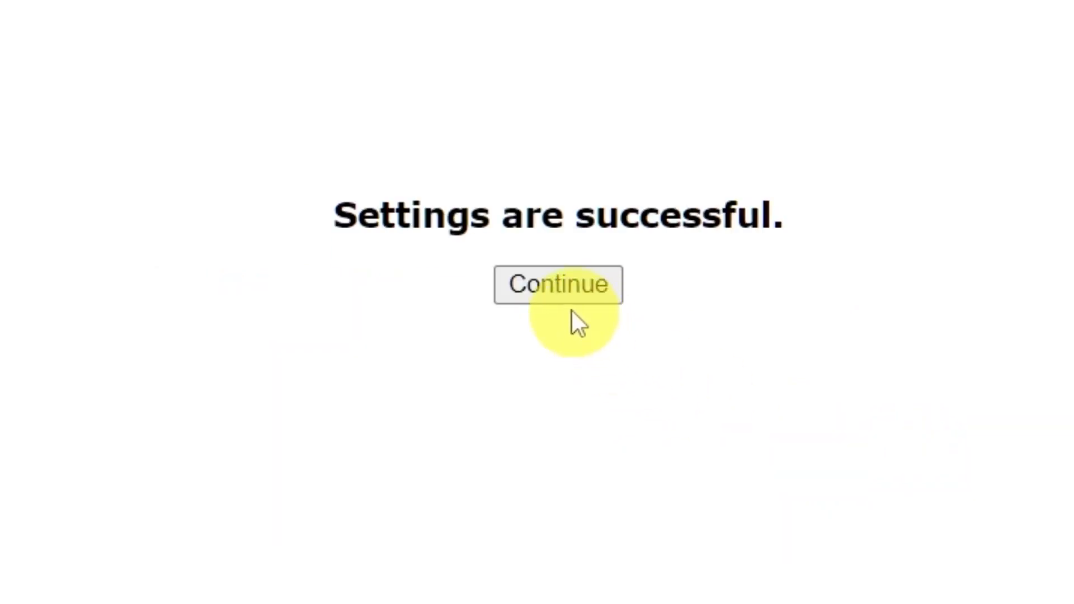
pyautogui.click(560, 294)
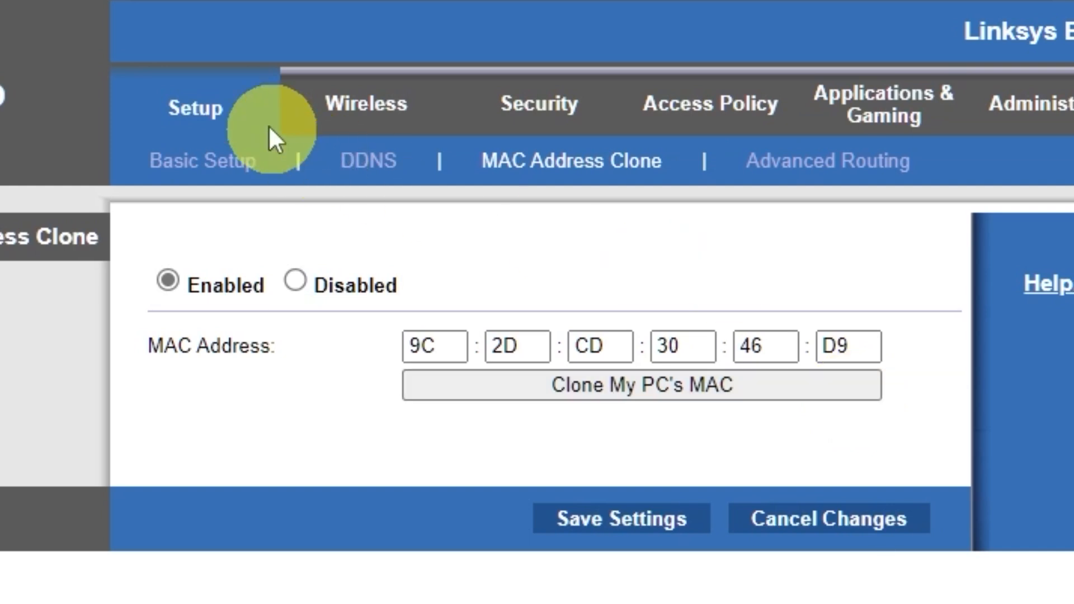
# Return to the basic setup page and reboot the router to apply the cloned MAC address.
pyautogui.click(184, 114)
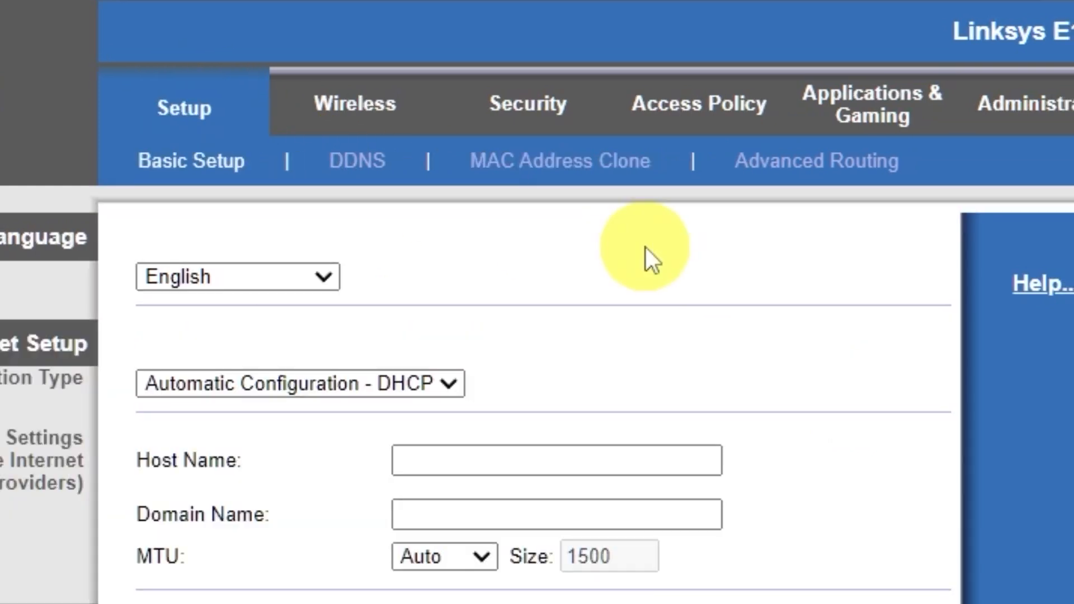
pyautogui.scroll(-5, 374, 428)
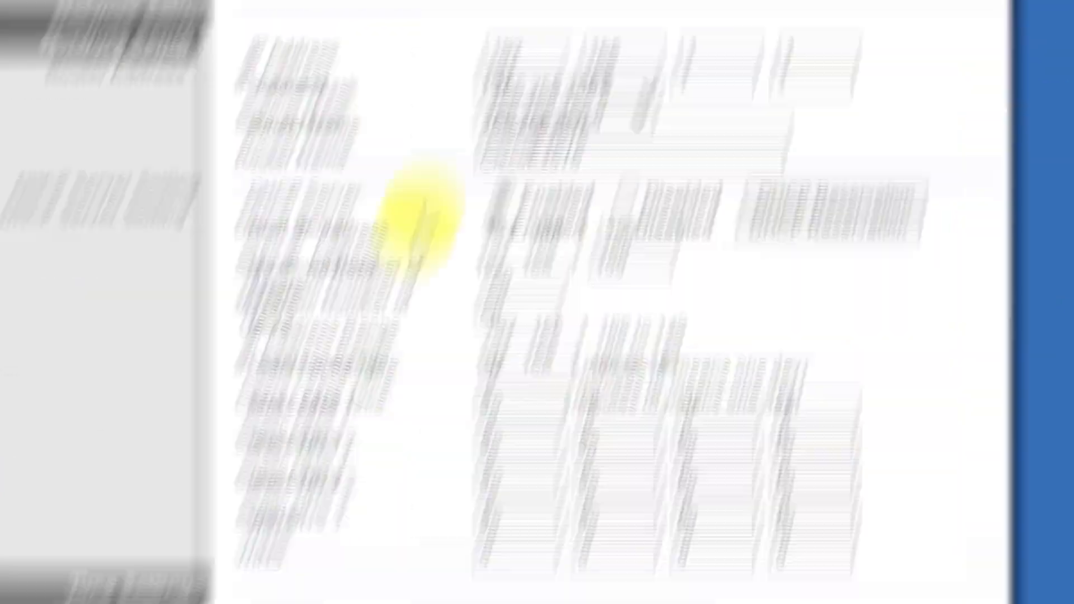
pyautogui.click(394, 439)
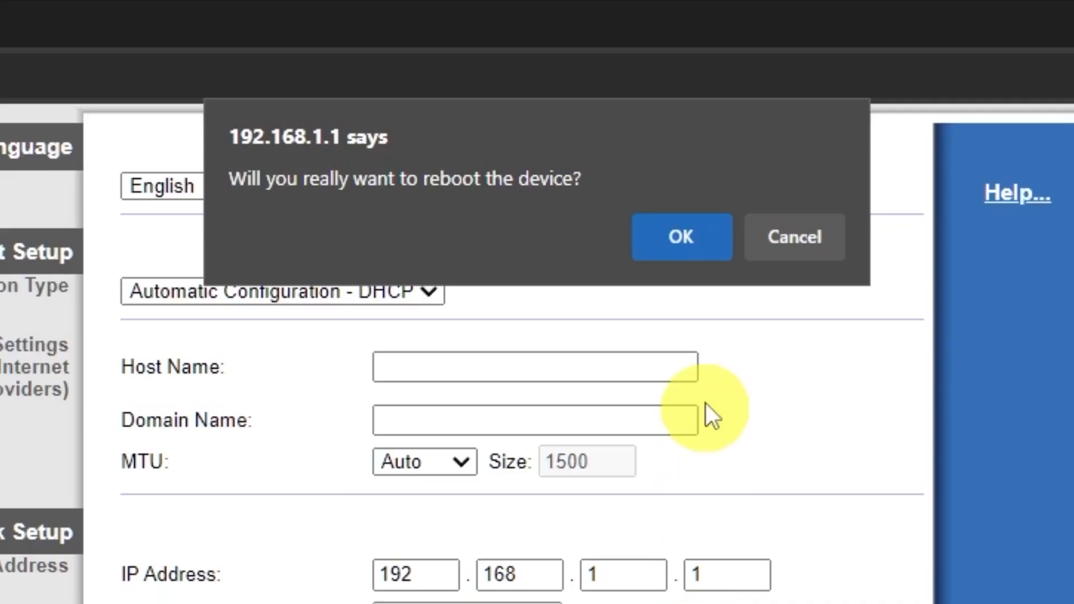
pyautogui.click(702, 246)
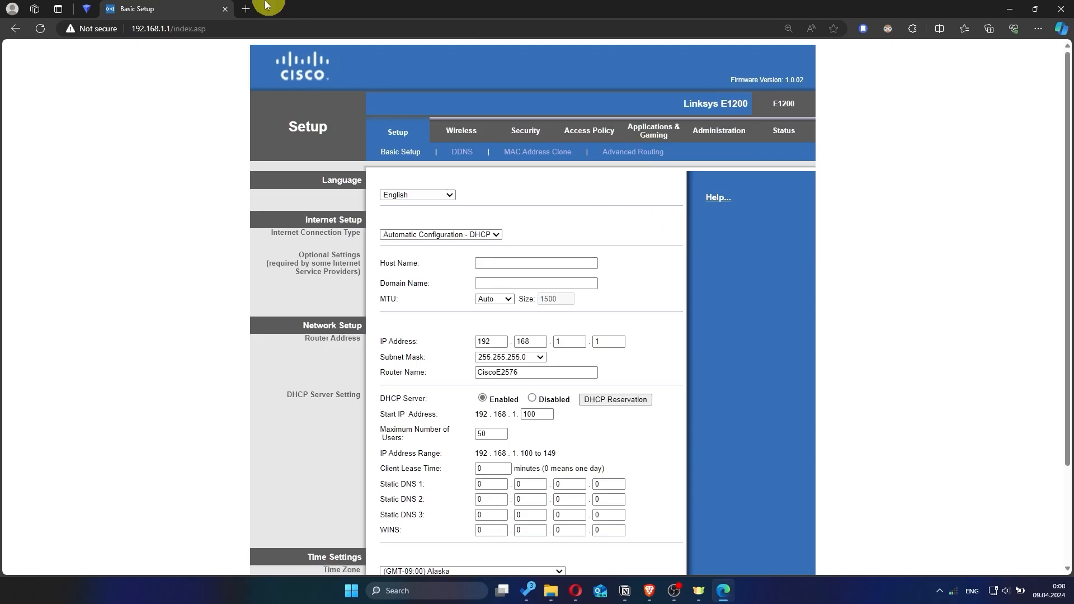
# Recheck internet access with a web search for "hhh" in a new browser tab, and close the tab.
pyautogui.click(246, 9)
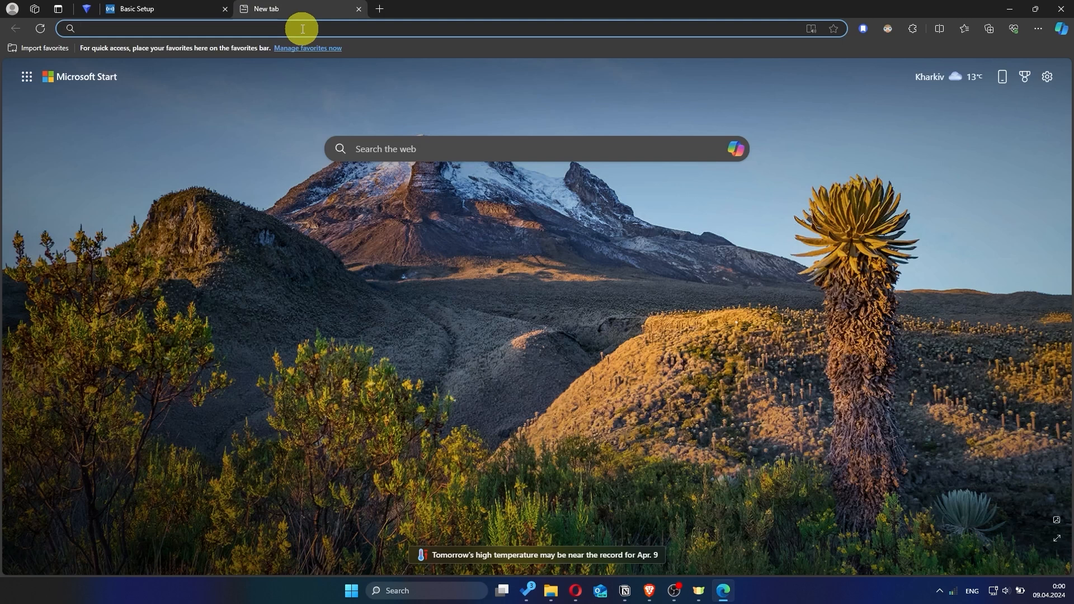
pyautogui.write('hhh')
pyautogui.press('Return')
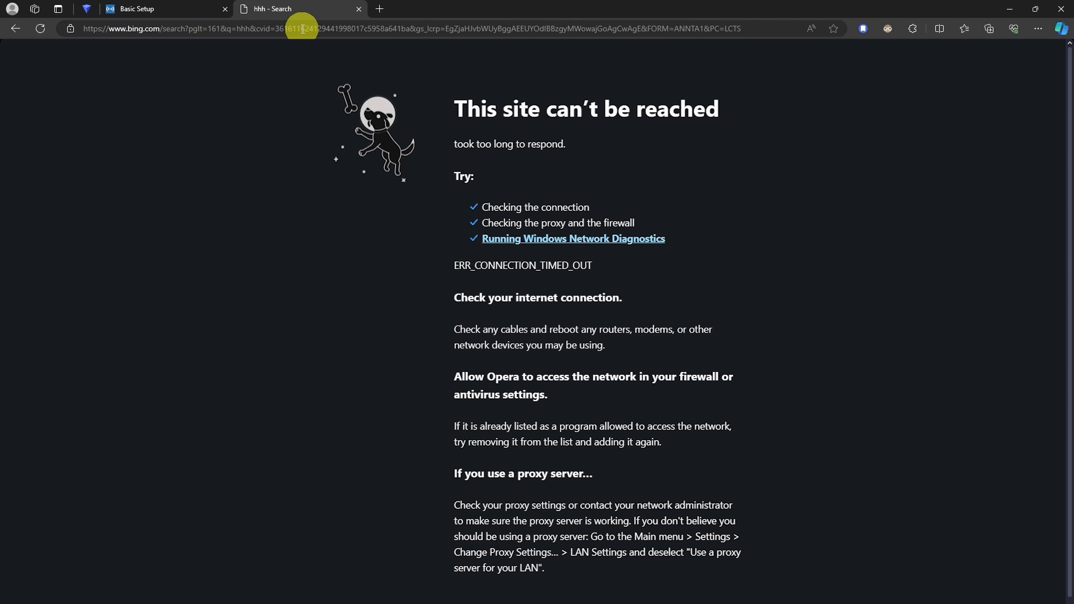
pyautogui.click(358, 9)
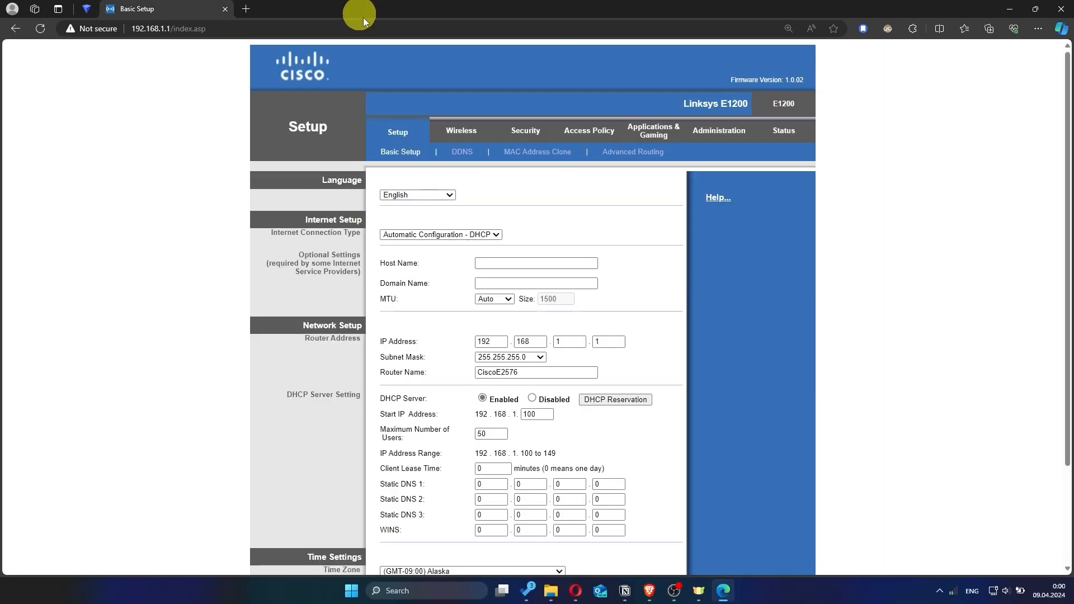